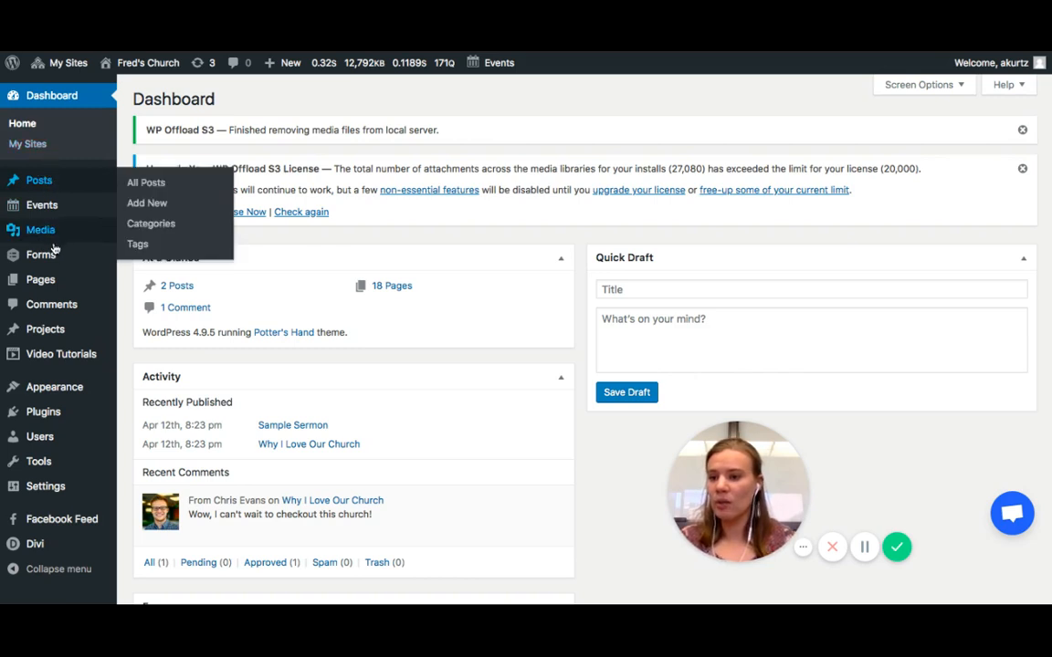
Create a new page titled "Prayer Request" and open it in the Divi Visual Builder.
{"action": "mouse_move", "coordinate": [57, 279]}
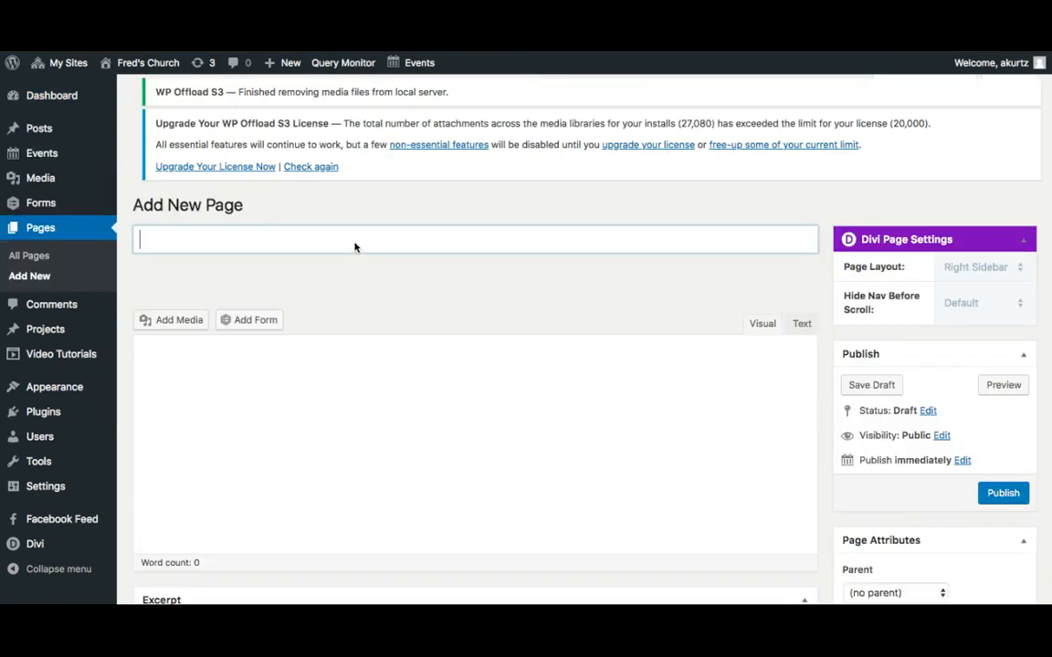
{"action": "left_click", "coordinate": [217, 241]}
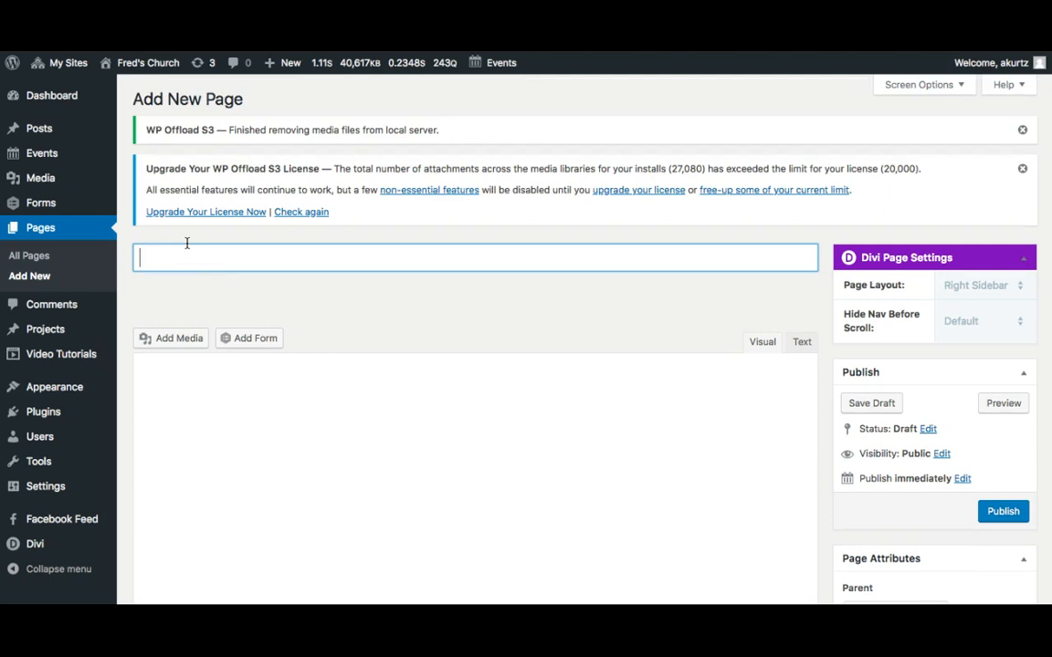
{"action": "type", "text": "Prayer Request"}
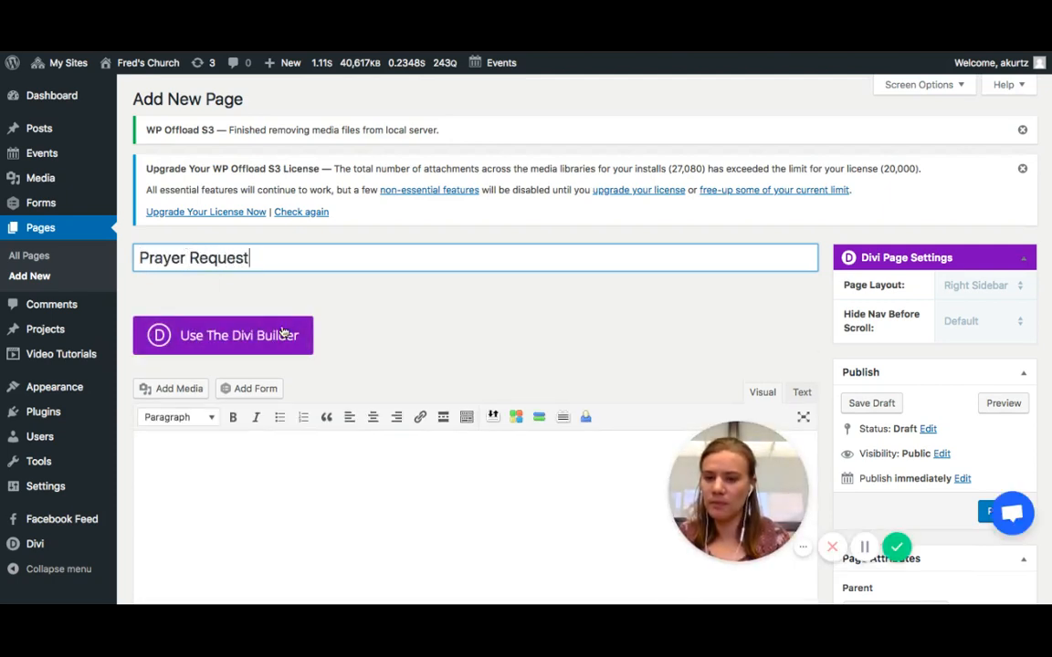
{"action": "left_click", "coordinate": [185, 339]}
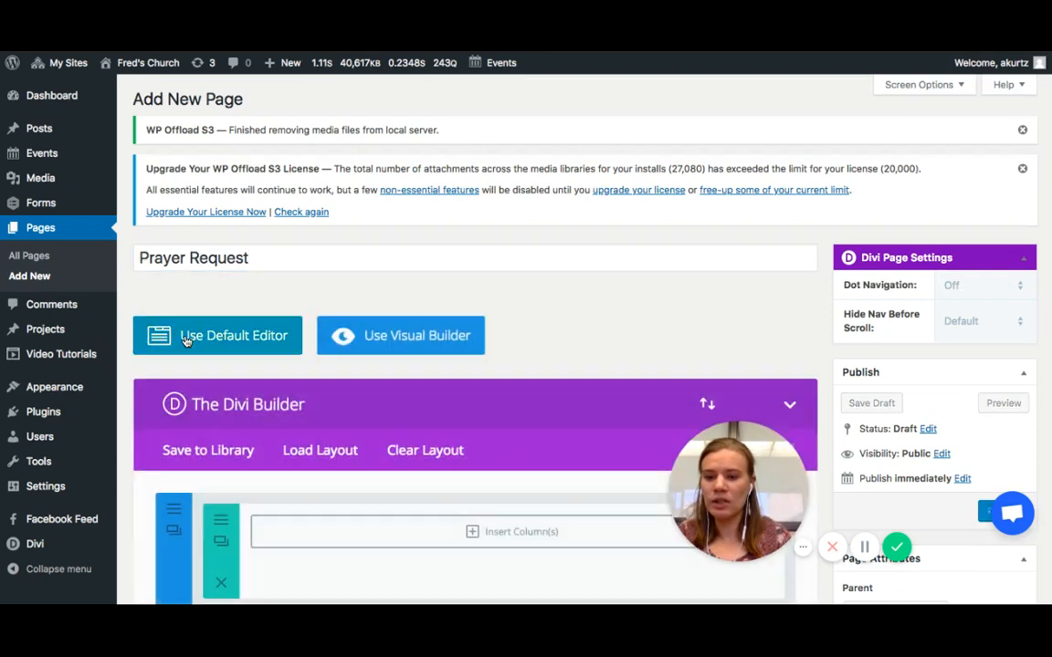
{"action": "left_click", "coordinate": [393, 354]}
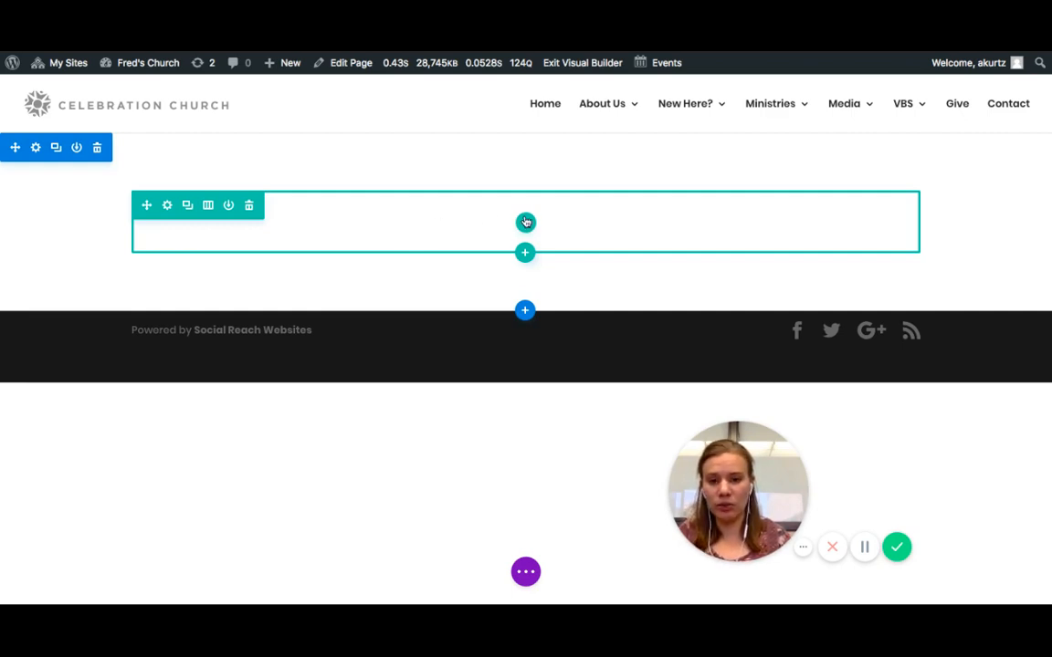
Set up a one-column row in the empty section and insert a Text module into it.
{"action": "left_click_drag", "start_coordinate": [467, 247], "coordinate": [465, 347]}
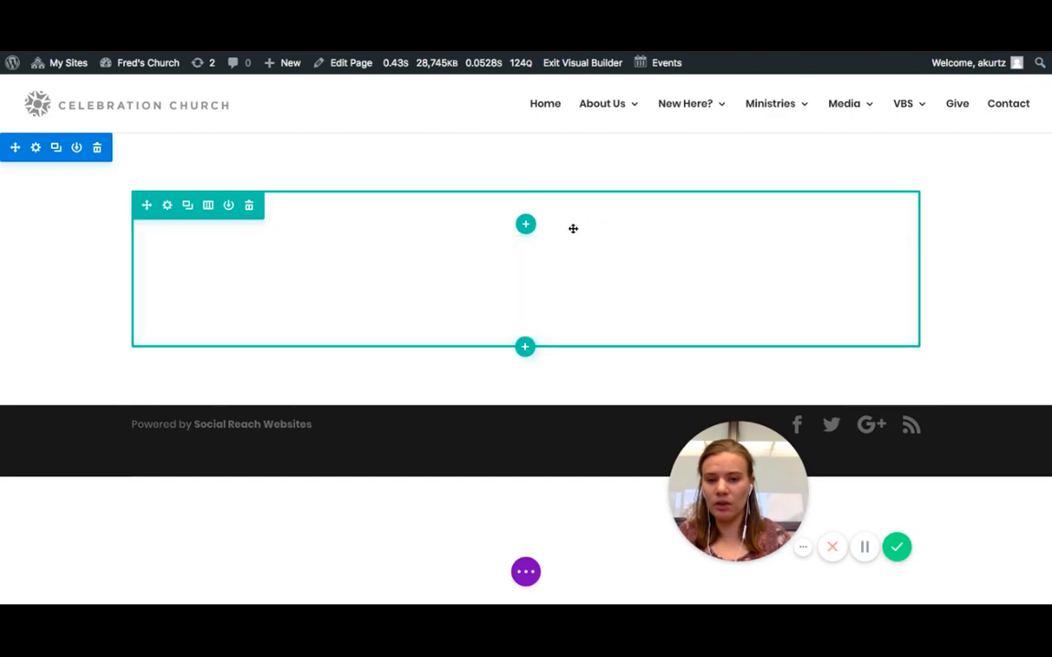
{"action": "left_click", "coordinate": [527, 226]}
{"action": "left_click", "coordinate": [442, 311]}
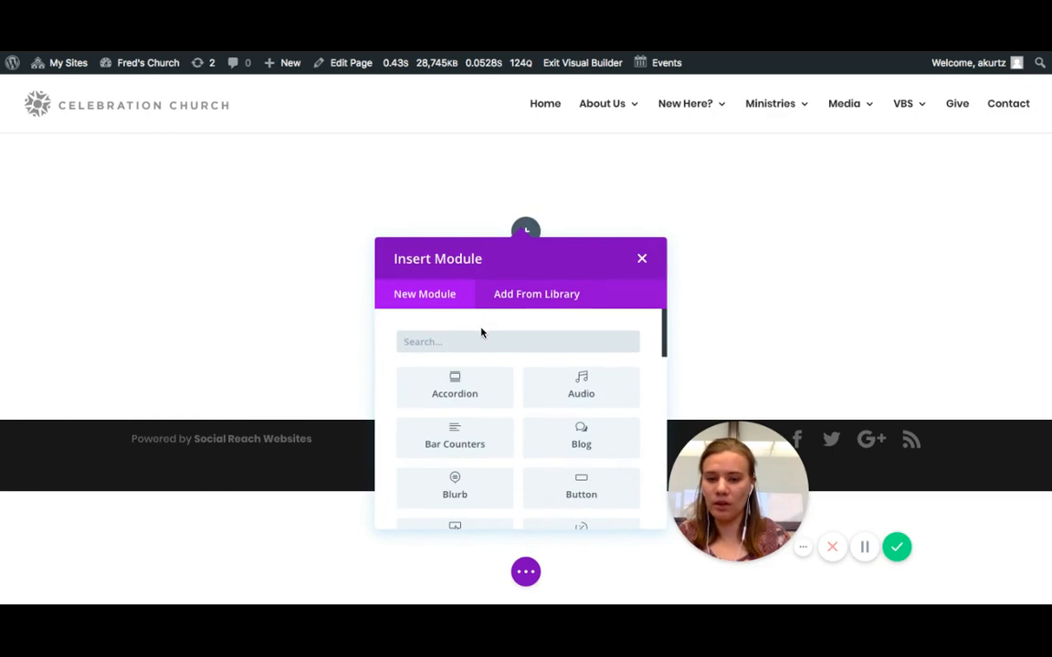
{"action": "type", "text": "text"}
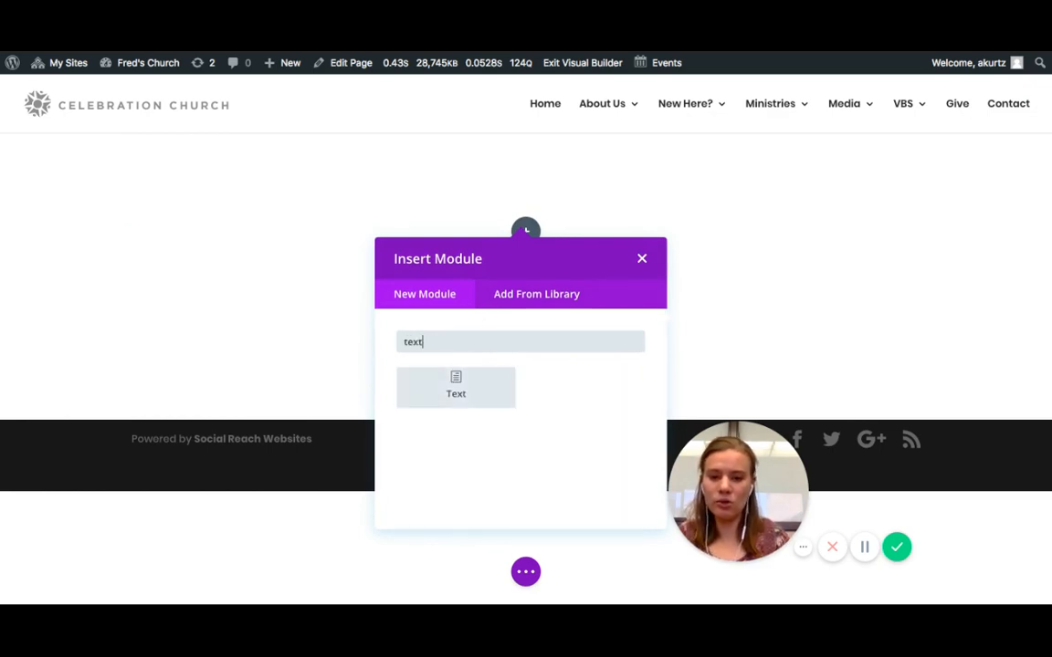
{"action": "left_click", "coordinate": [467, 405]}
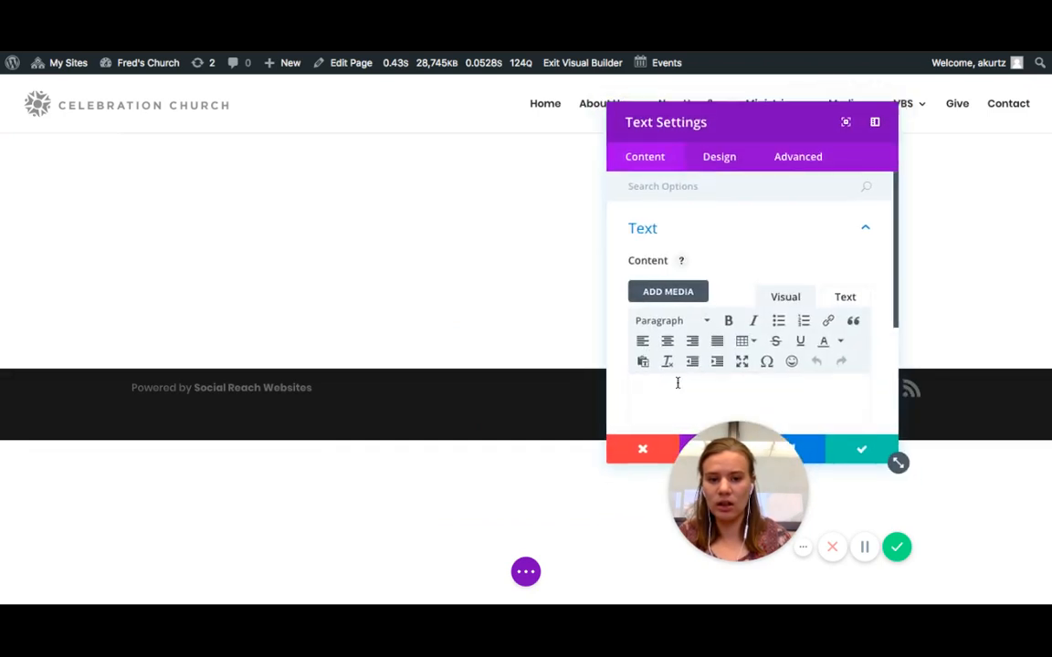
Enter the shortcodes [pb-forms] and [pb-requests] on separate lines in the Text module, save it and publish the page.
{"action": "left_click_drag", "start_coordinate": [718, 114], "coordinate": [456, 123]}
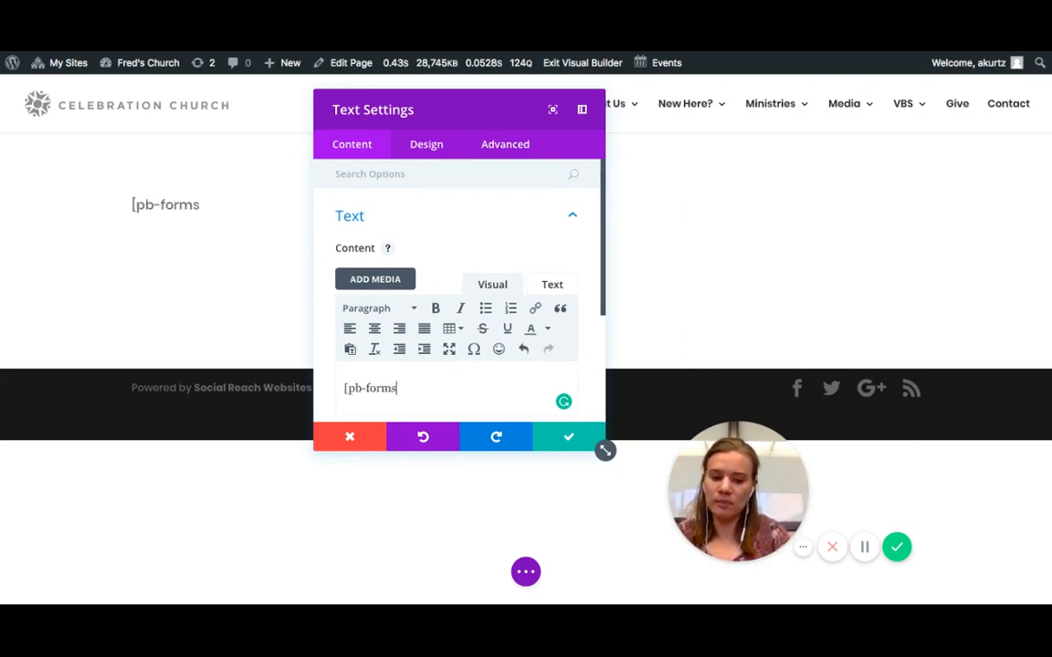
{"action": "type", "text": "]"}
{"action": "key", "text": "Return"}
{"action": "type", "text": "["}
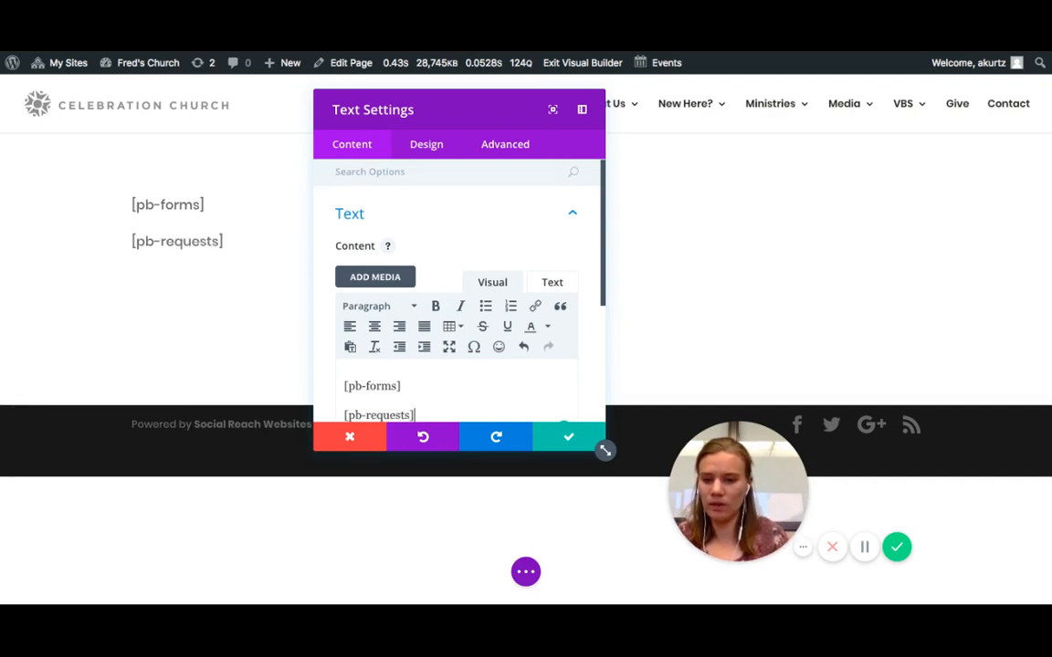
{"action": "left_click", "coordinate": [566, 438]}
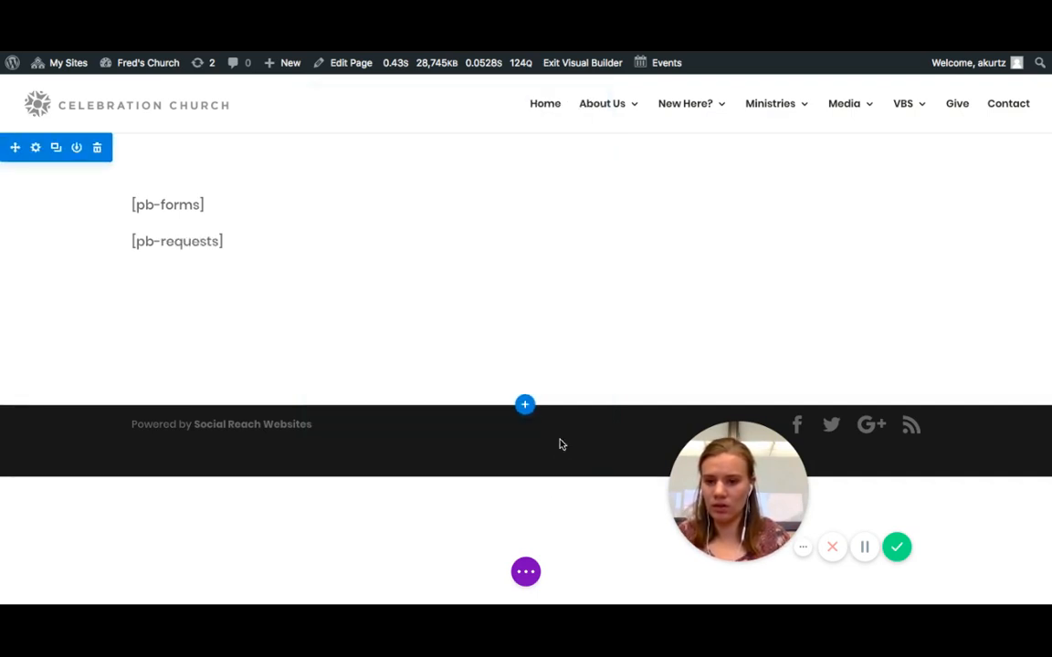
{"action": "left_click", "coordinate": [526, 575]}
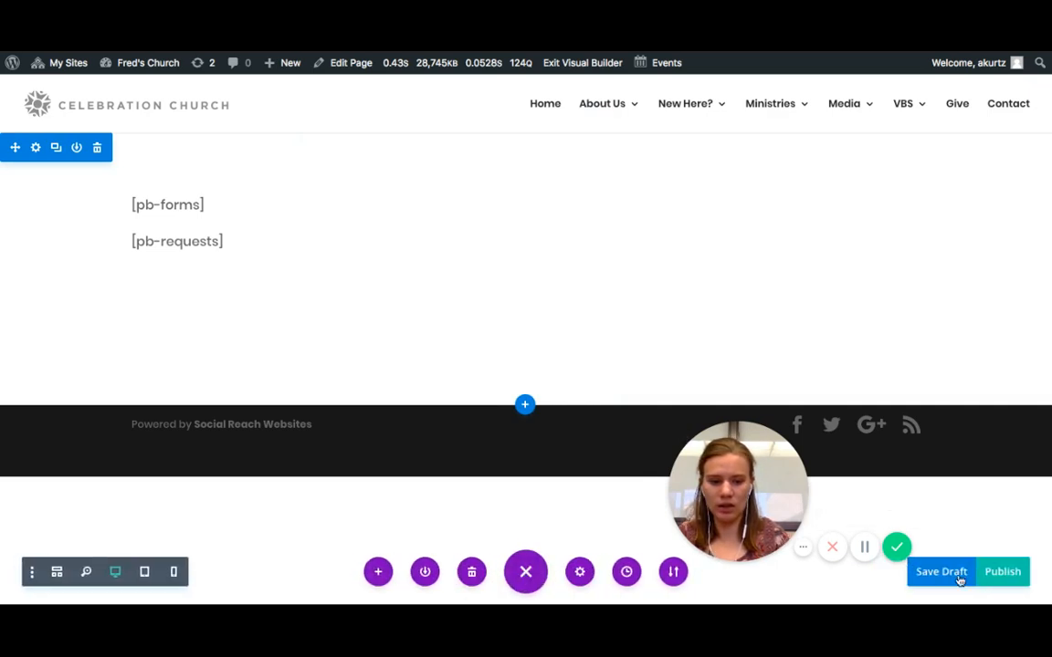
{"action": "left_click", "coordinate": [1001, 574]}
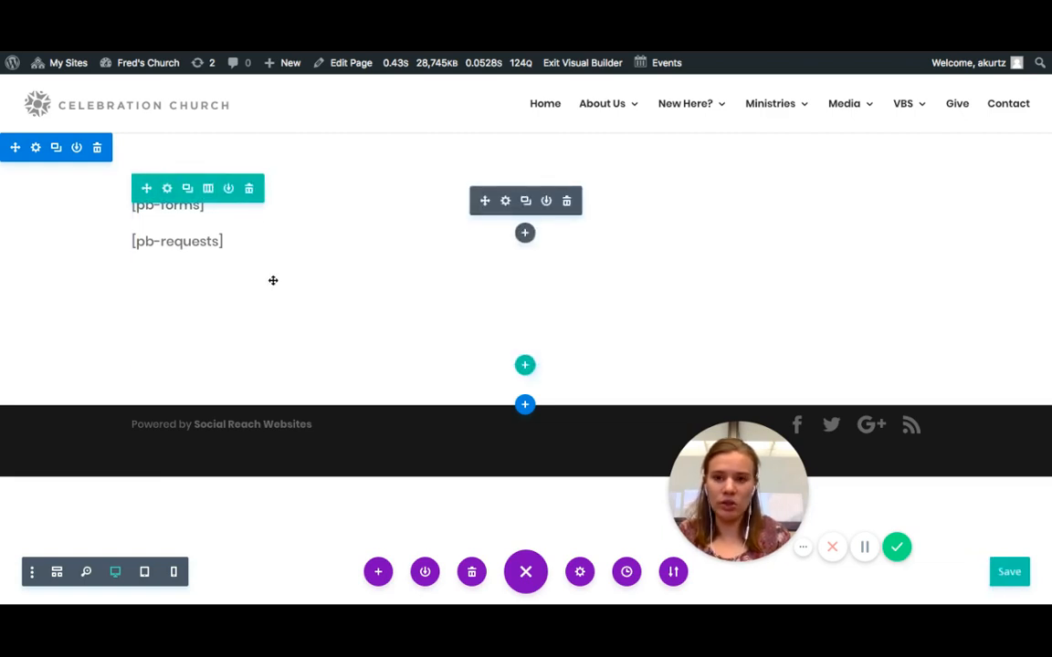
Go to the site's plugin list in the dashboard and activate the PrayBox plugin.
{"action": "mouse_move", "coordinate": [137, 63]}
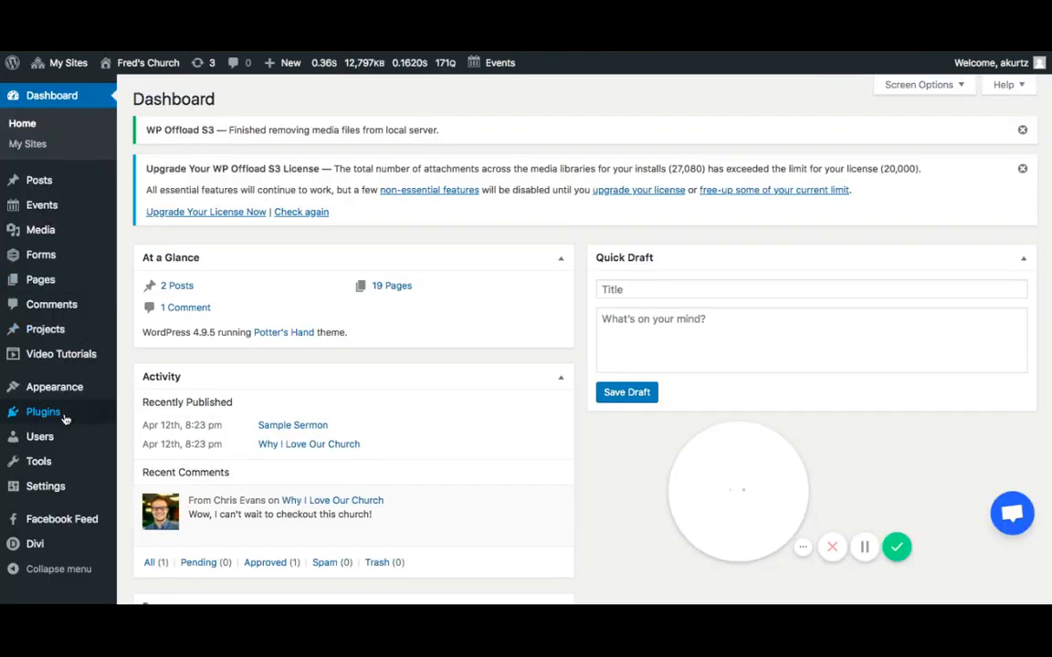
{"action": "scroll", "coordinate": [64, 419], "scroll_direction": "down", "scroll_amount": 1}
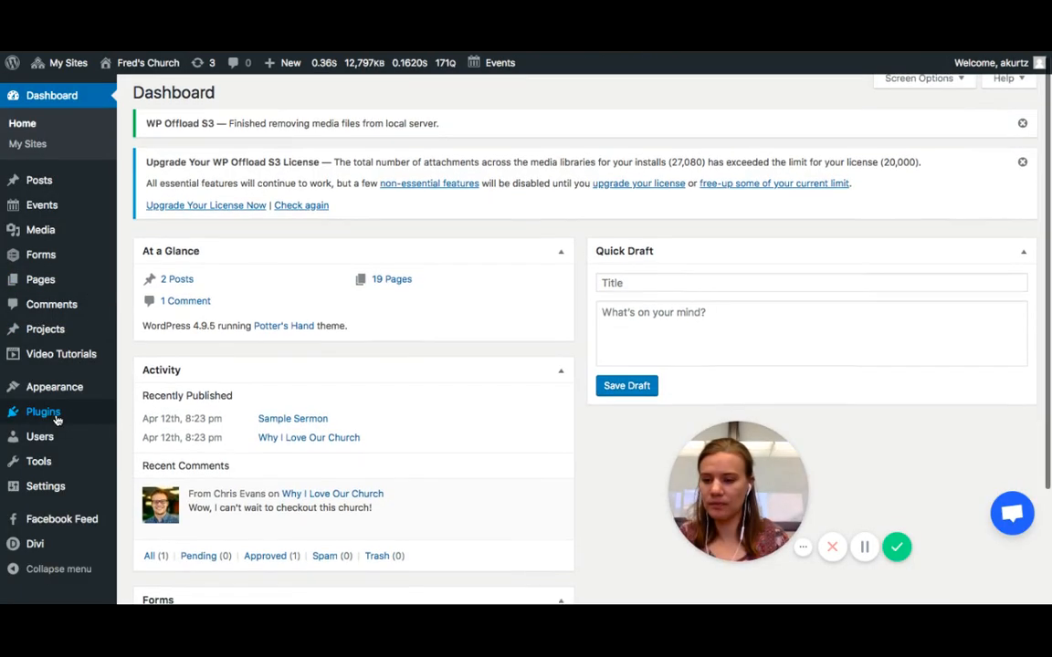
{"action": "left_click", "coordinate": [57, 418]}
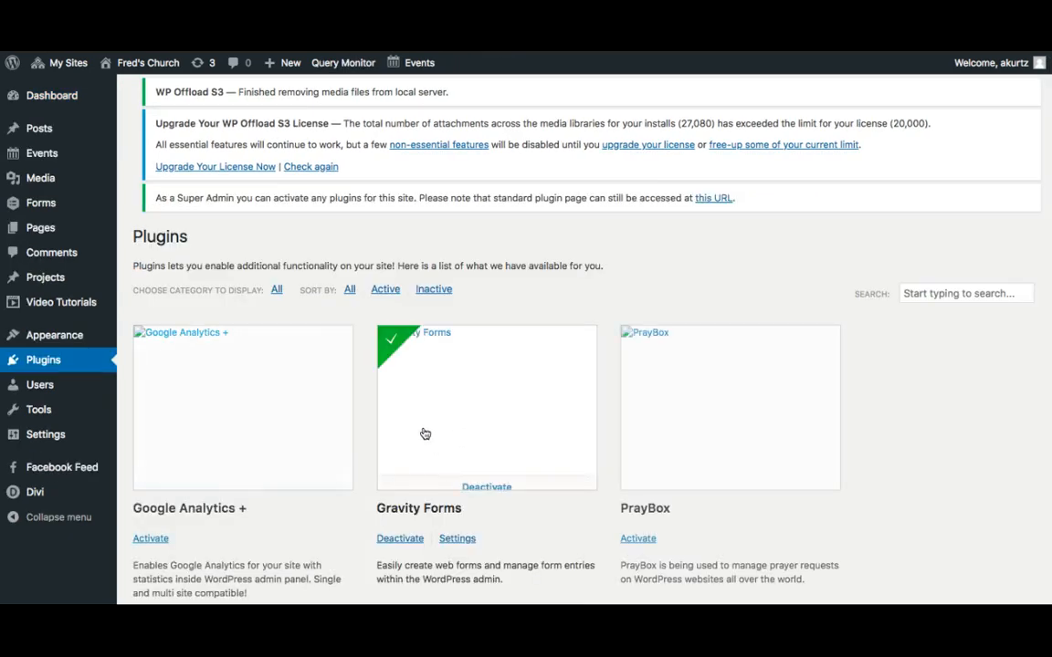
{"action": "scroll", "coordinate": [707, 537], "scroll_direction": "down", "scroll_amount": 2}
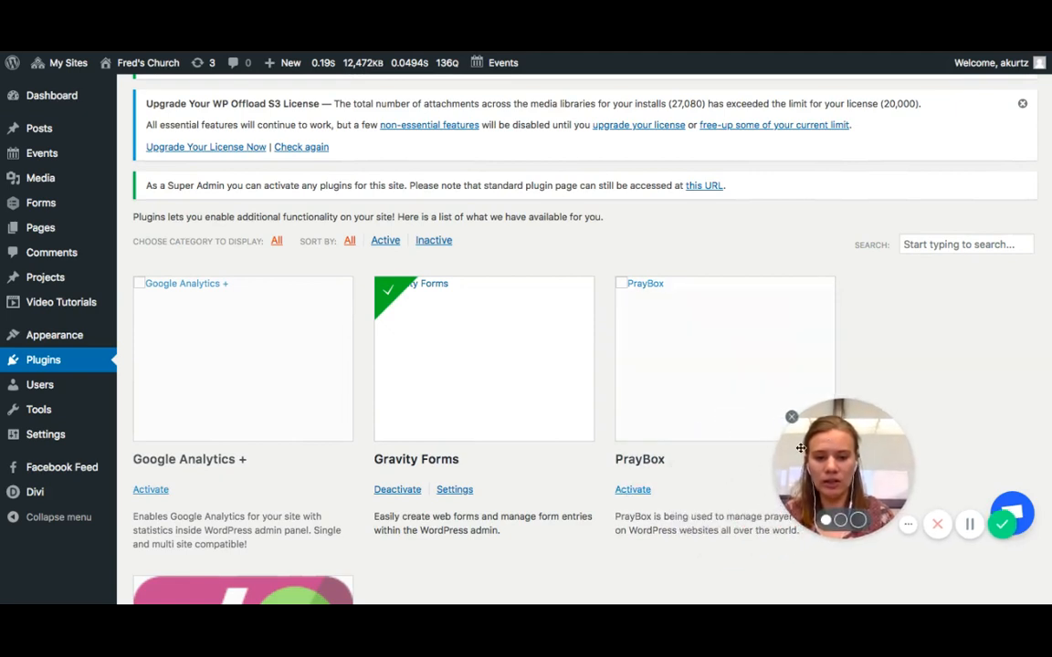
{"action": "left_click", "coordinate": [641, 493]}
{"action": "scroll", "coordinate": [630, 474], "scroll_direction": "down", "scroll_amount": 1}
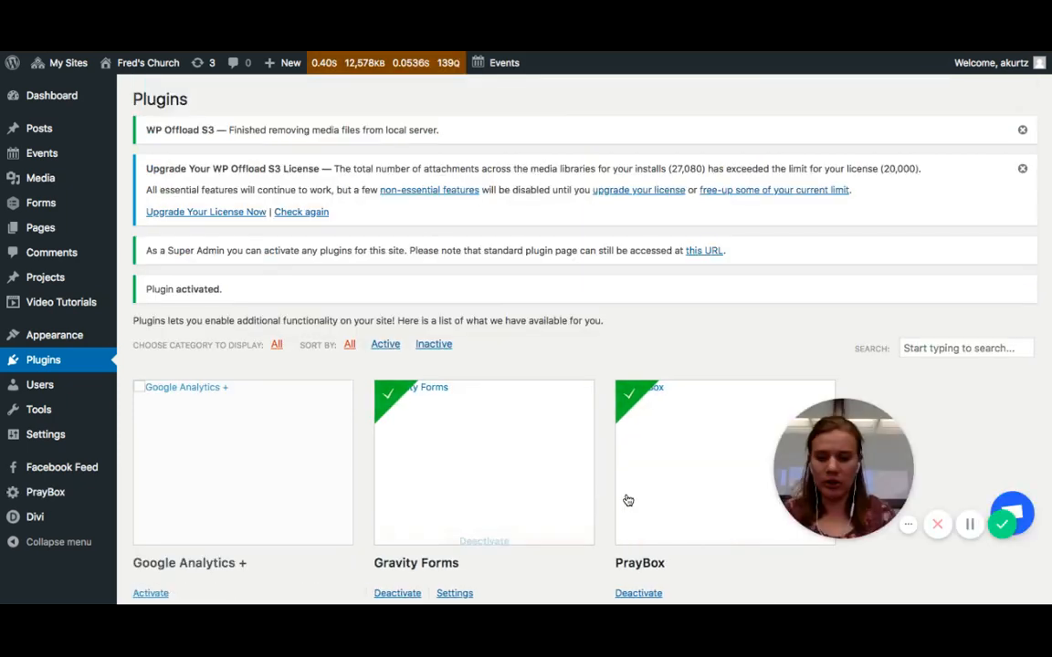
{"action": "scroll", "coordinate": [604, 497], "scroll_direction": "down", "scroll_amount": 3}
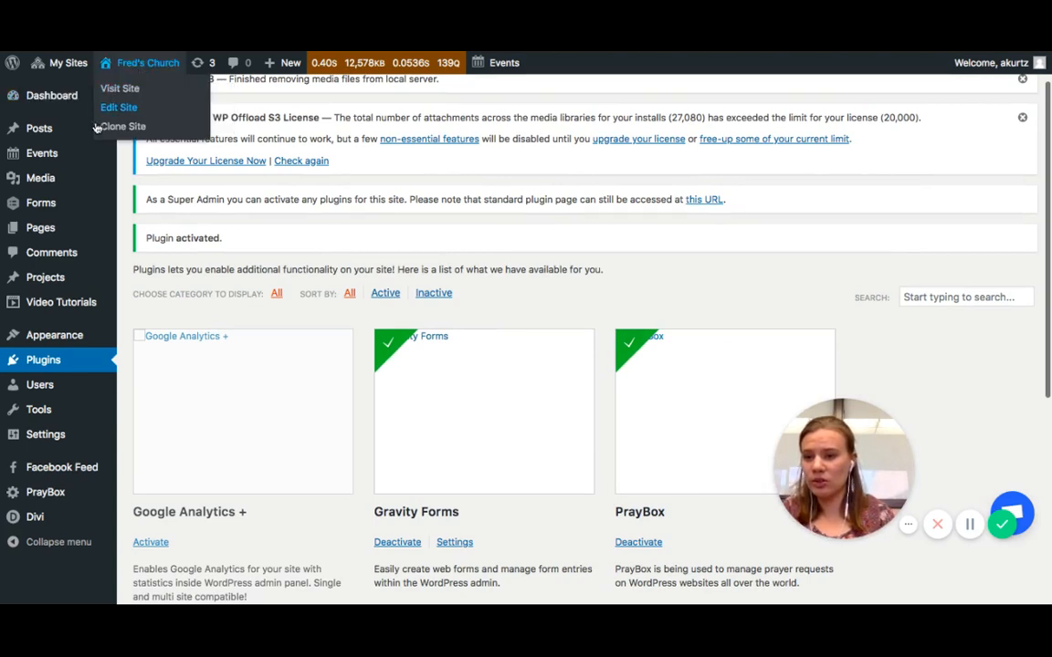
Find the Prayer Request page in the list of all pages and open it for editing.
{"action": "mouse_move", "coordinate": [44, 228]}
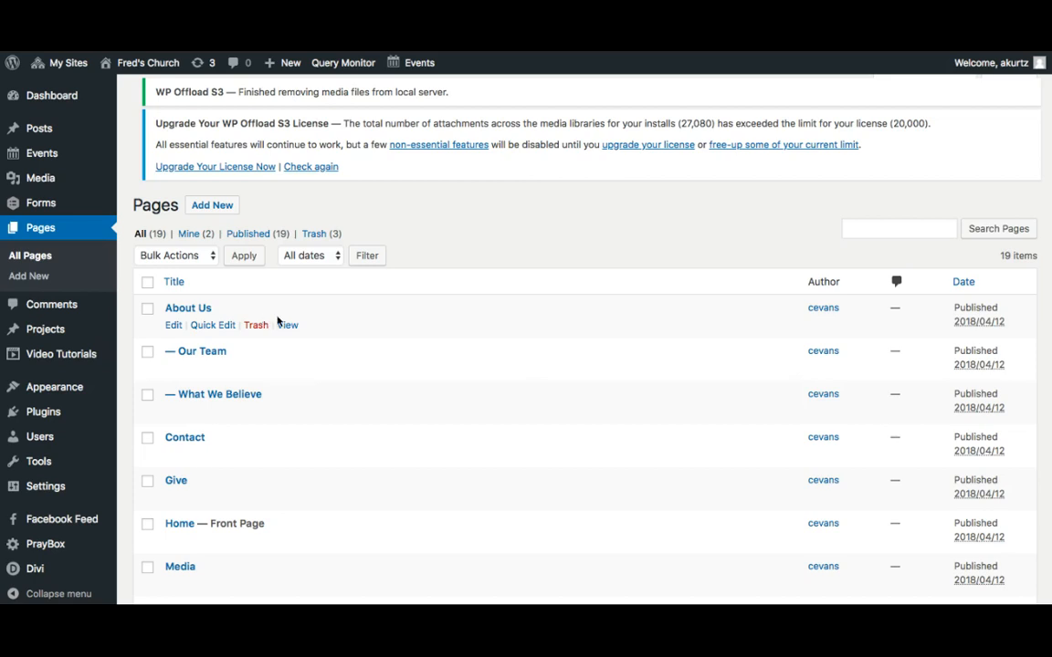
{"action": "scroll", "coordinate": [348, 356], "scroll_direction": "down", "scroll_amount": 7}
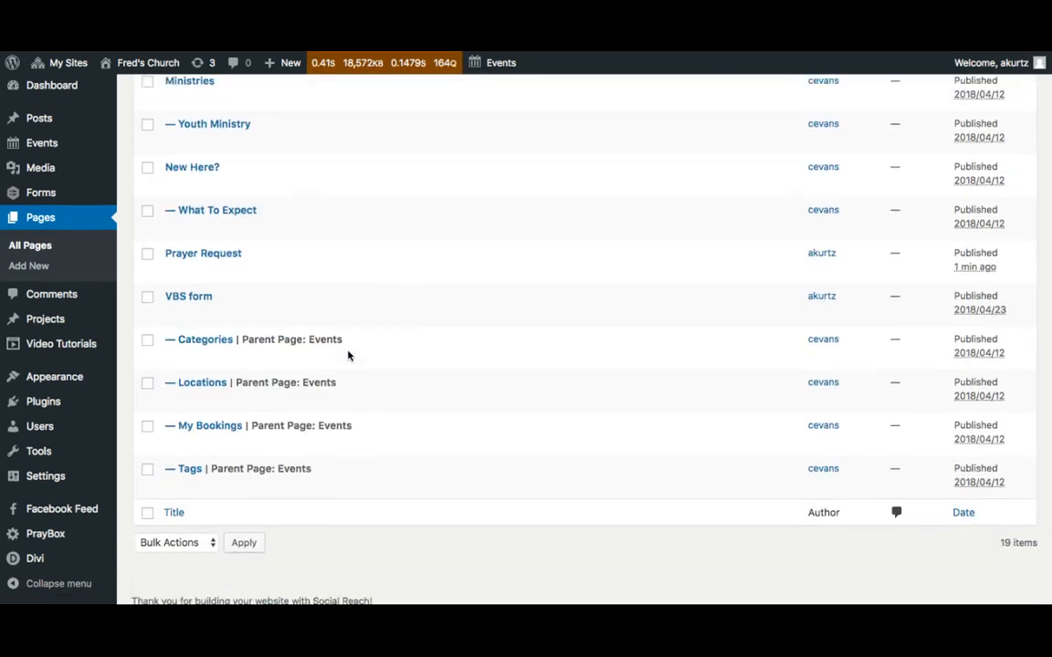
{"action": "scroll", "coordinate": [348, 356], "scroll_direction": "up", "scroll_amount": 1}
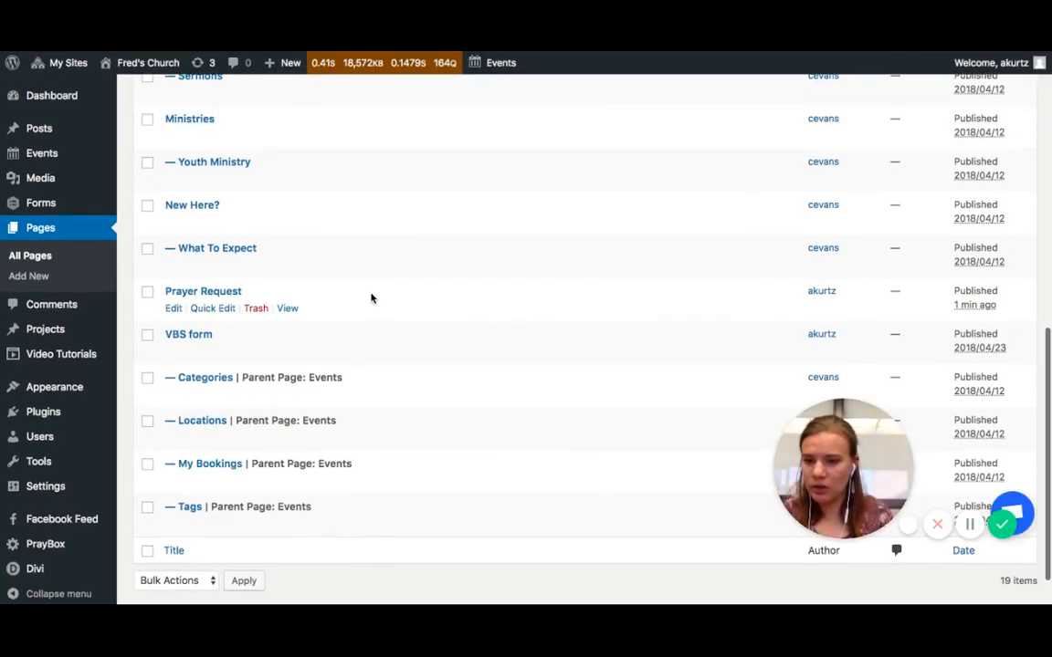
{"action": "scroll", "coordinate": [370, 297], "scroll_direction": "up", "scroll_amount": 10}
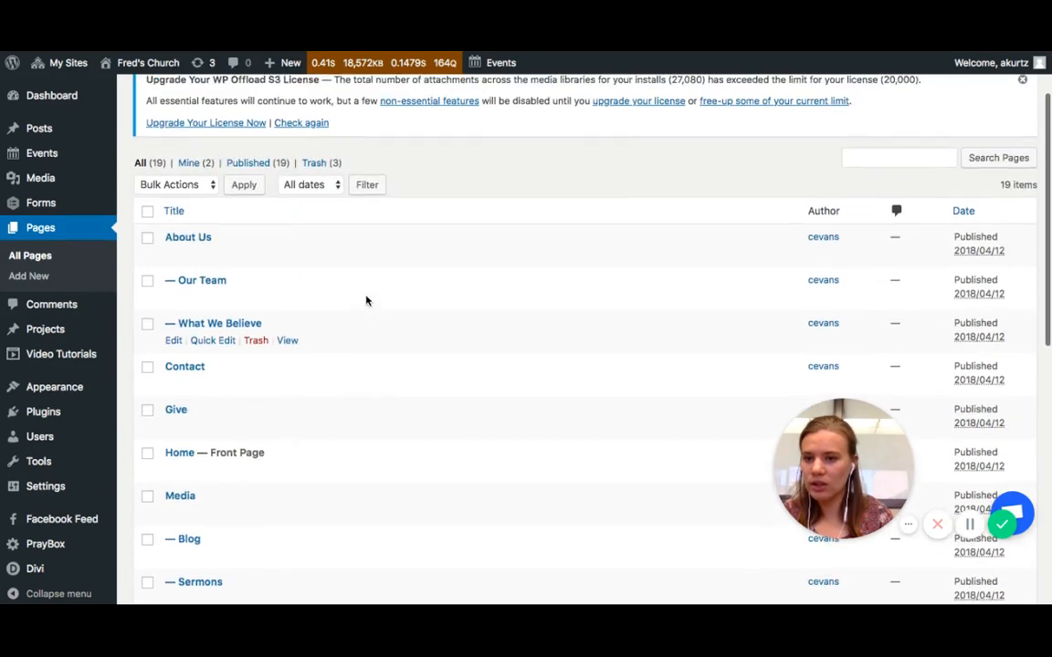
{"action": "scroll", "coordinate": [366, 301], "scroll_direction": "down", "scroll_amount": 8}
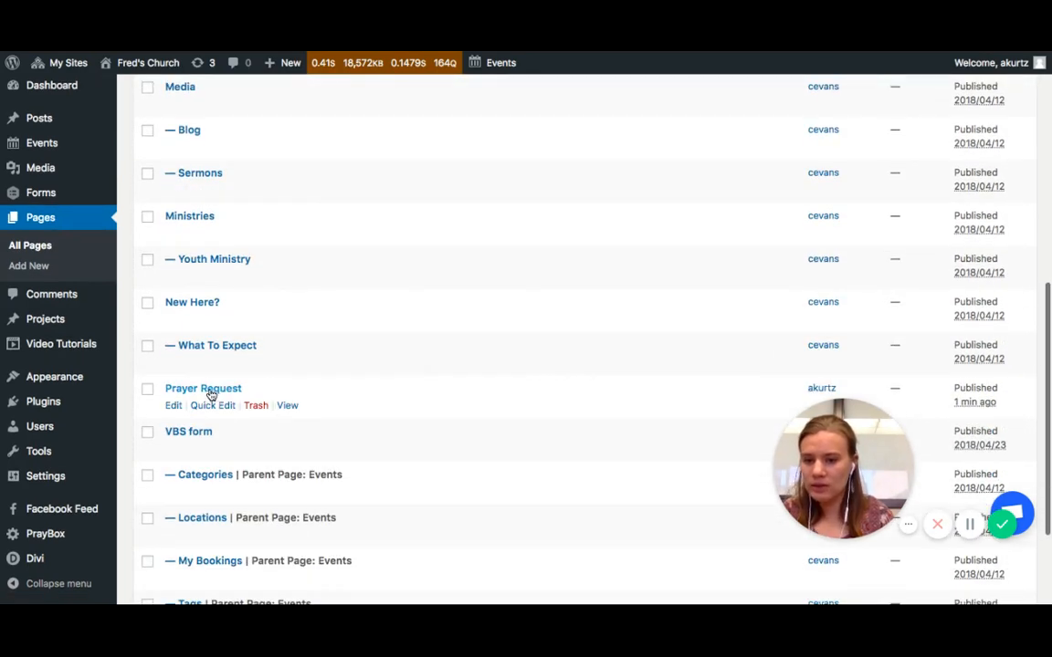
{"action": "left_click", "coordinate": [211, 392]}
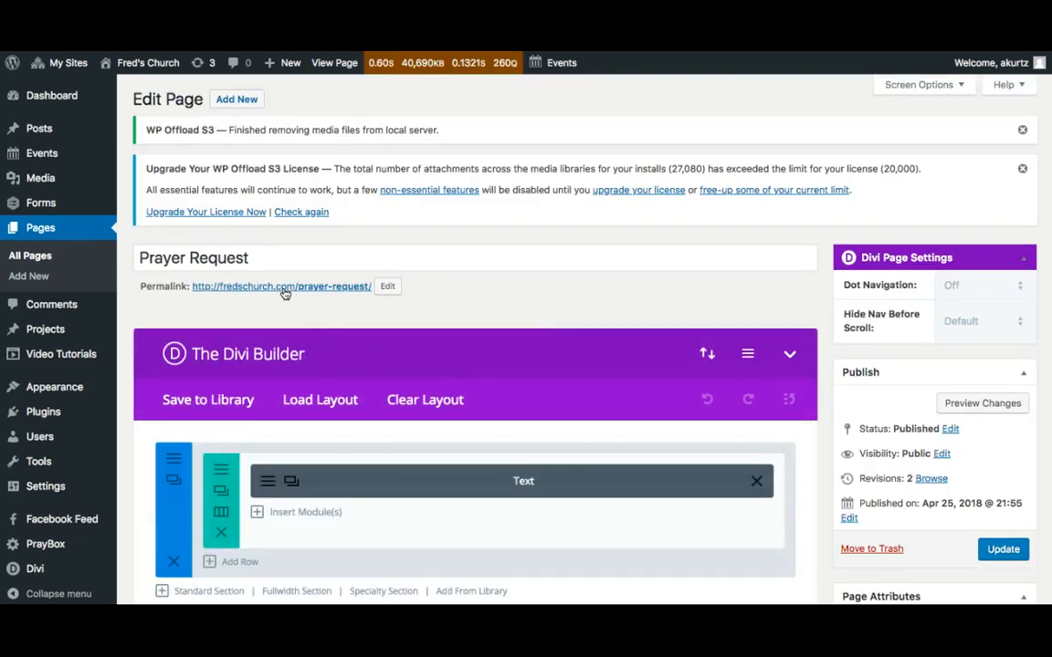
View the live Prayer Request page through its permalink and examine the submission form and request list.
{"action": "left_click_drag", "start_coordinate": [191, 287], "coordinate": [406, 305]}
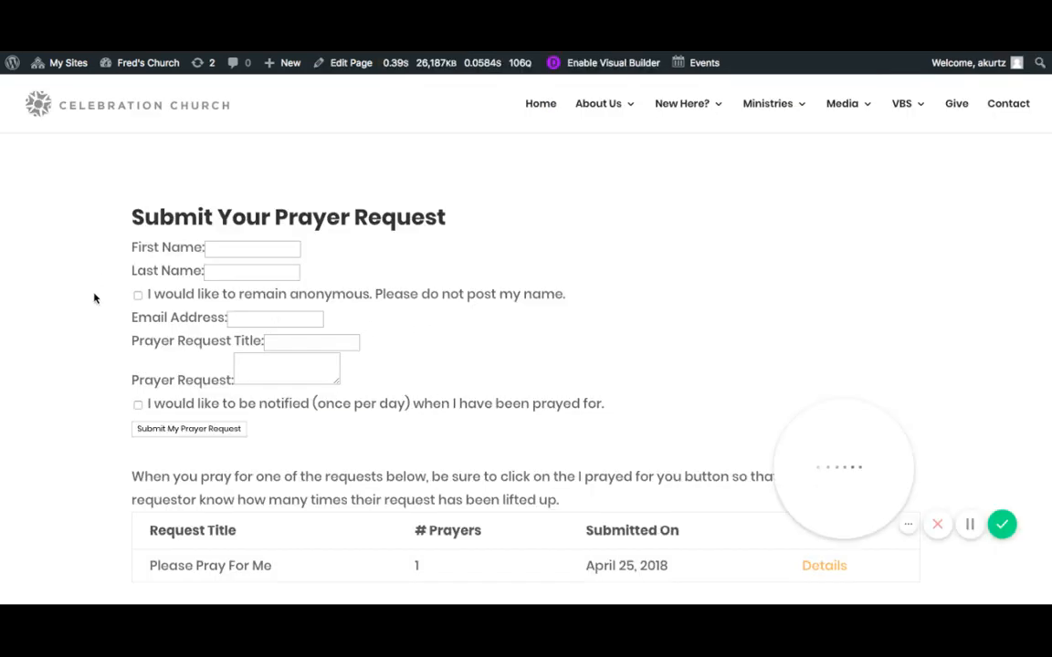
{"action": "scroll", "coordinate": [94, 299], "scroll_direction": "down", "scroll_amount": 1}
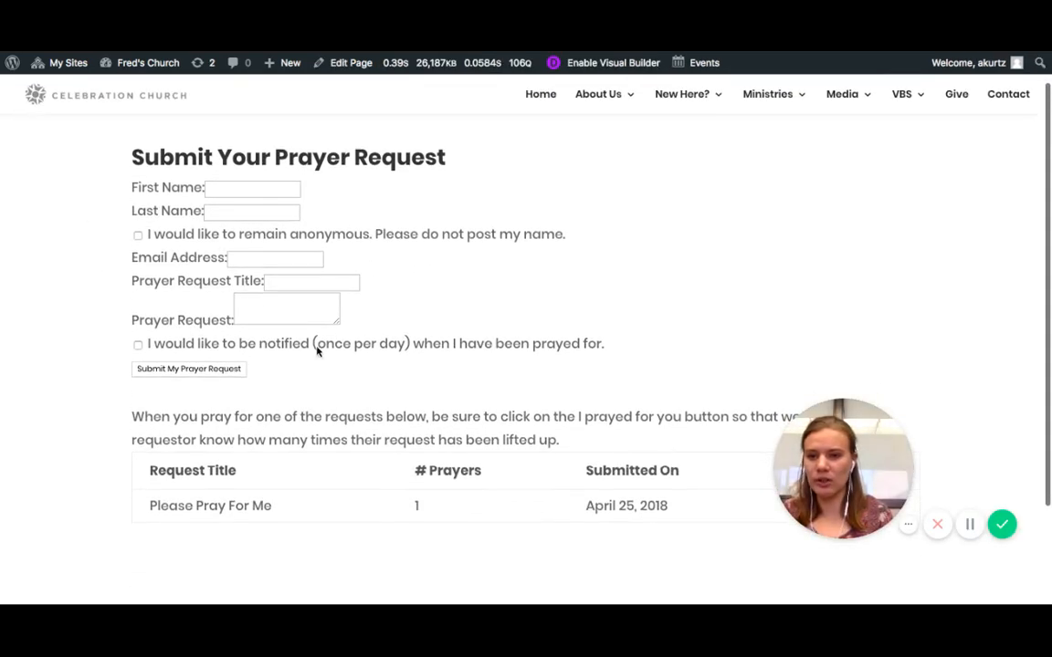
{"action": "scroll", "coordinate": [137, 195], "scroll_direction": "up", "scroll_amount": 1}
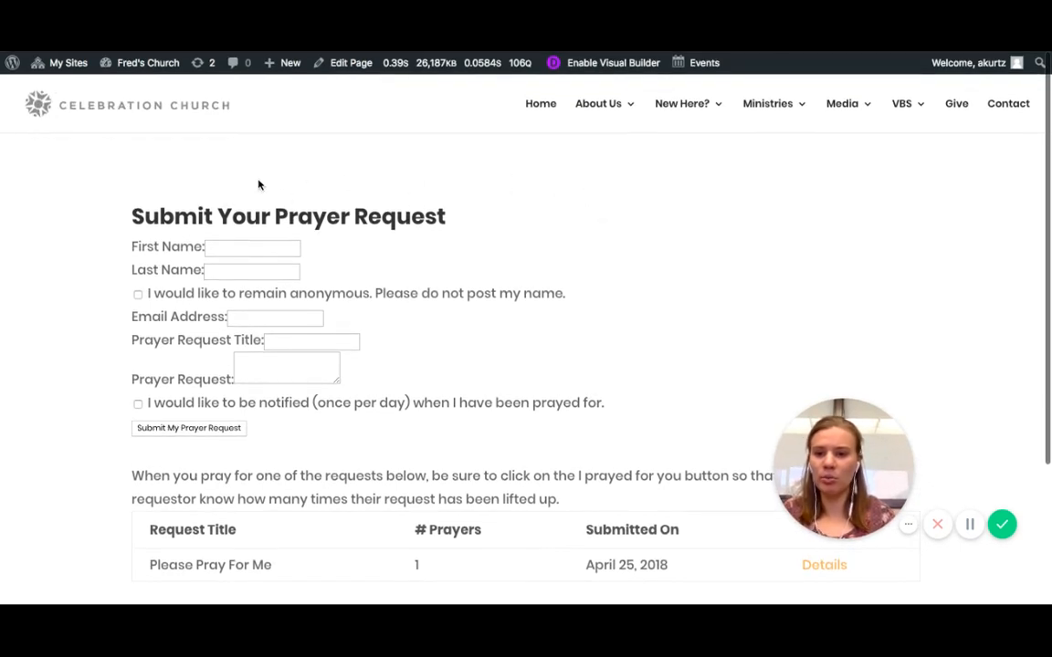
Enable the Visual Builder for the Prayer Request page and add a one-column row with a Text module below the existing row.
{"action": "left_click", "coordinate": [580, 71]}
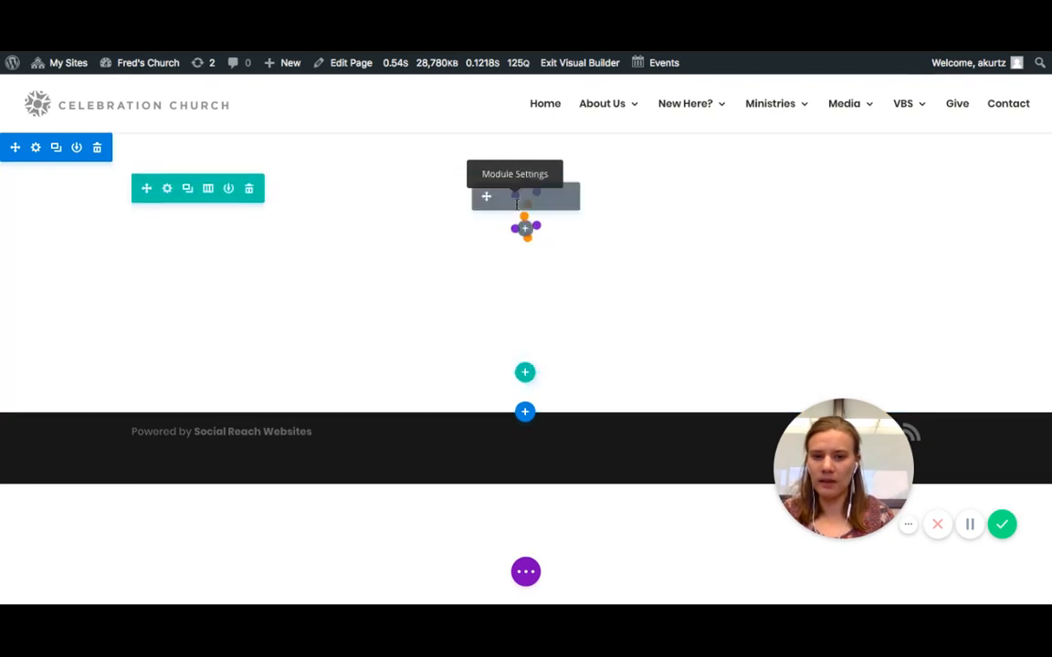
{"action": "left_click", "coordinate": [525, 372]}
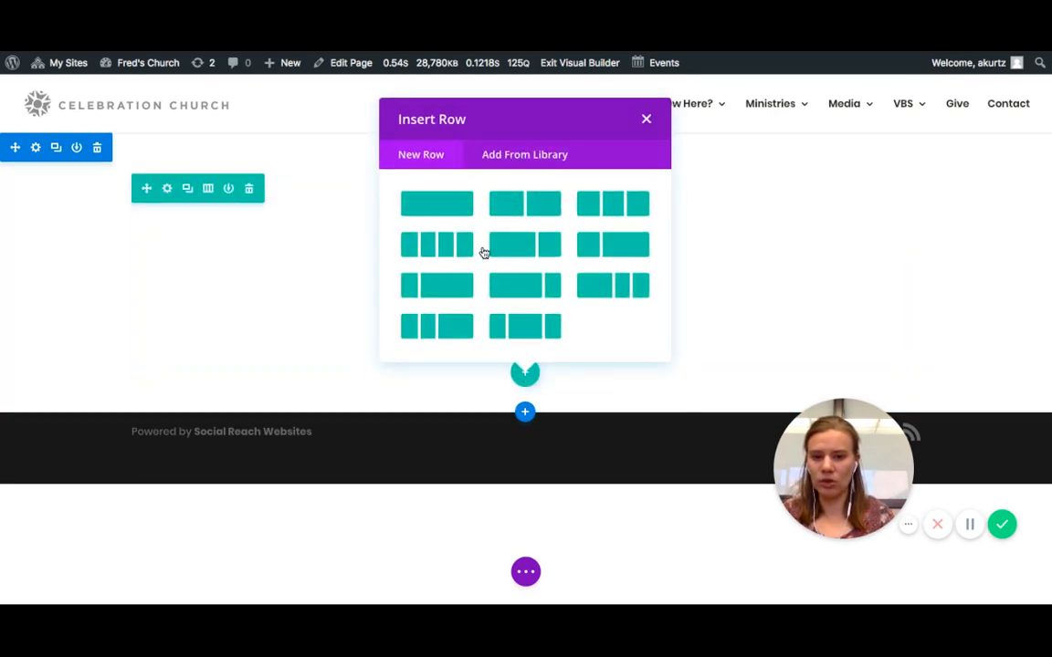
{"action": "left_click", "coordinate": [445, 209]}
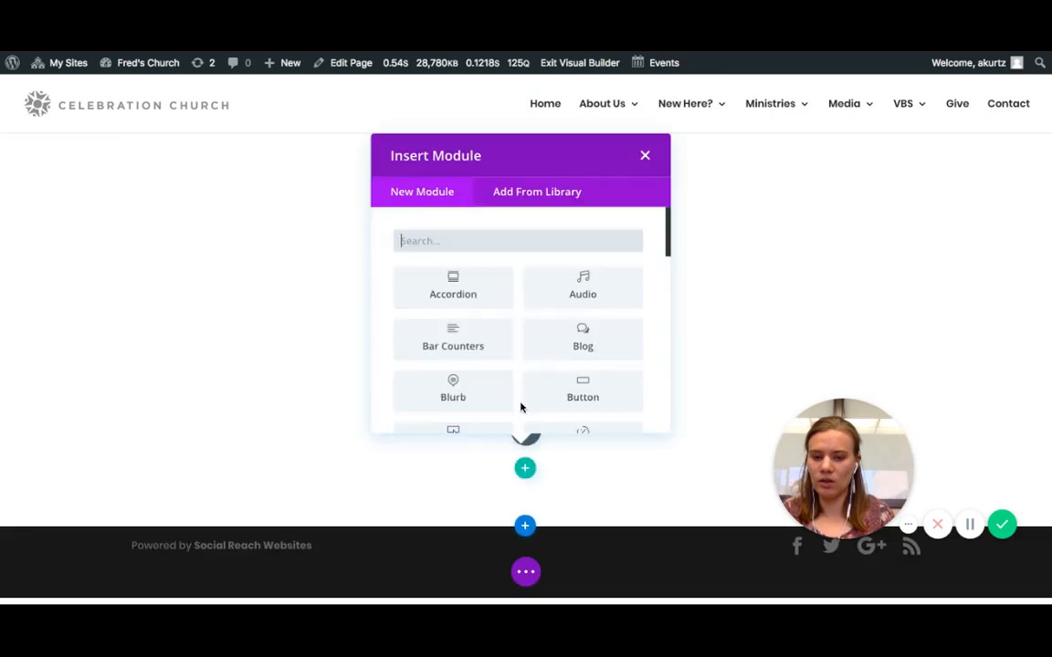
{"action": "type", "text": "text"}
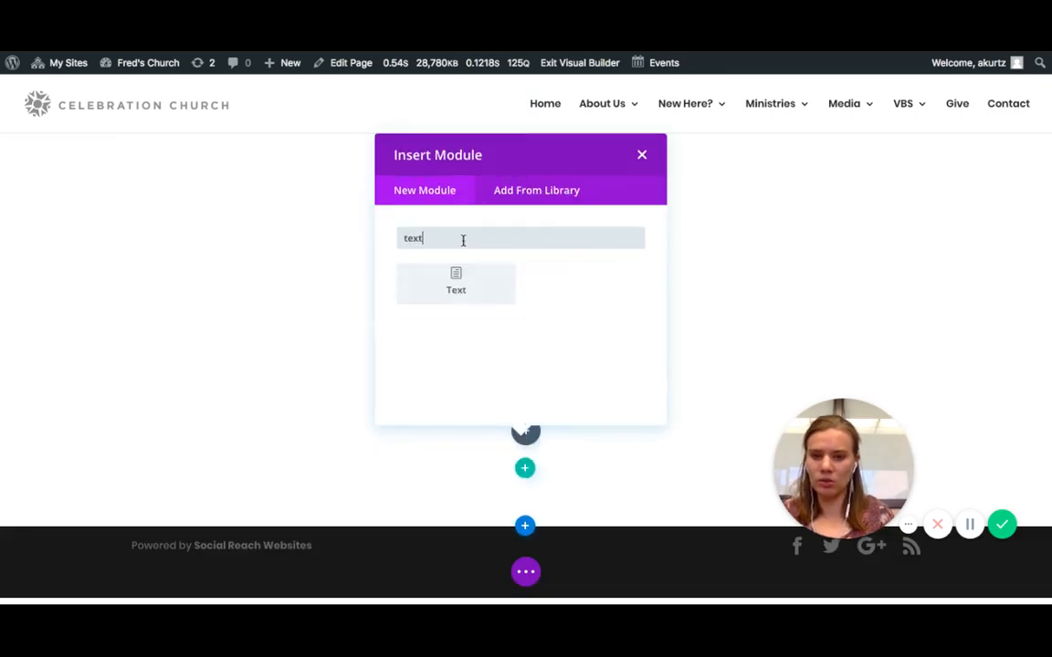
{"action": "left_click", "coordinate": [463, 291]}
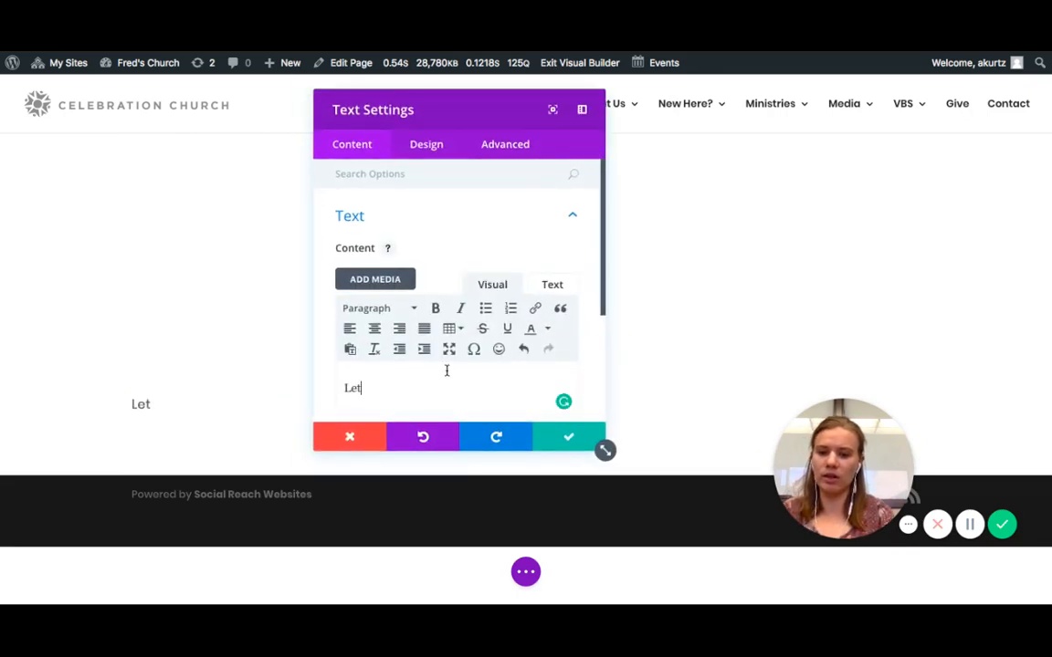
Enter "Let us pray for you!" in the Text module, format it as Heading 1, and save the module.
{"action": "type", "text": "ay f"}
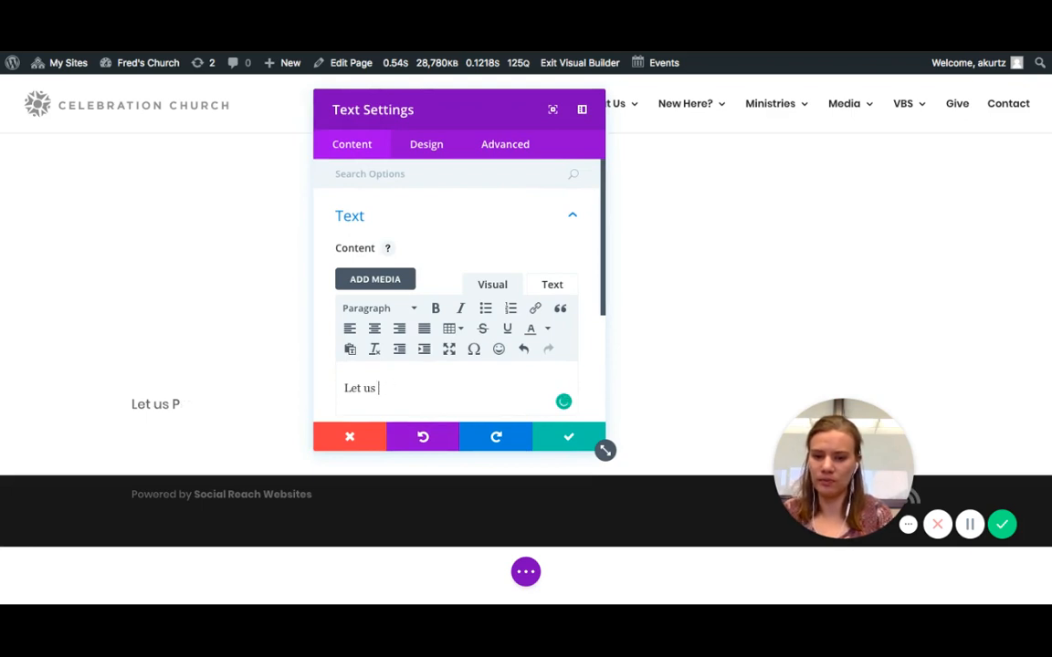
{"action": "type", "text": "or you!"}
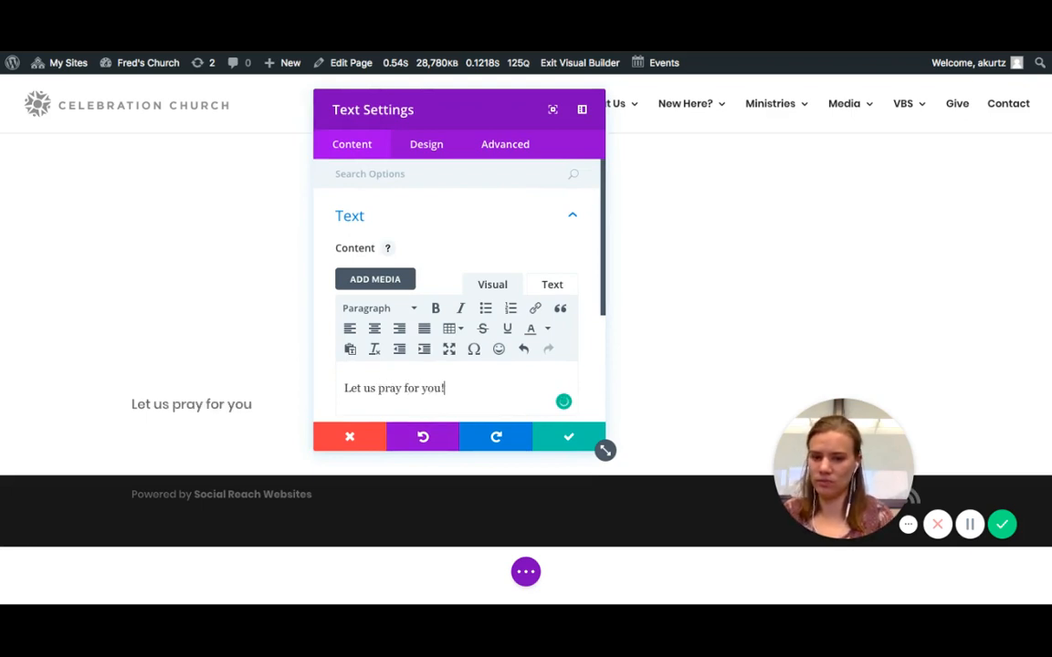
{"action": "triple_click", "coordinate": [462, 391]}
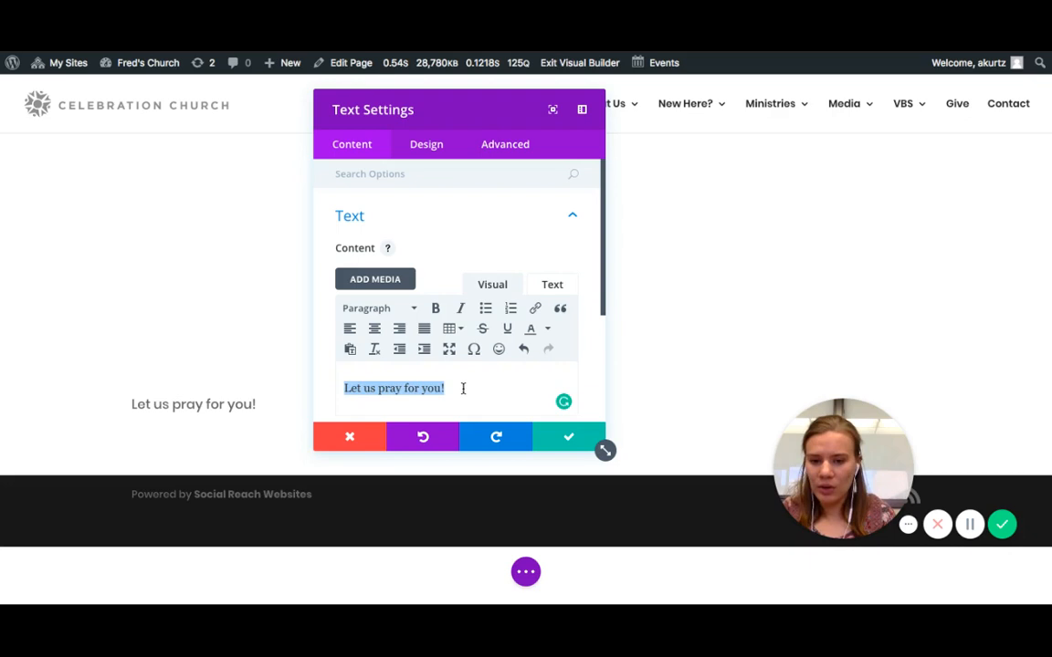
{"action": "left_click", "coordinate": [387, 310]}
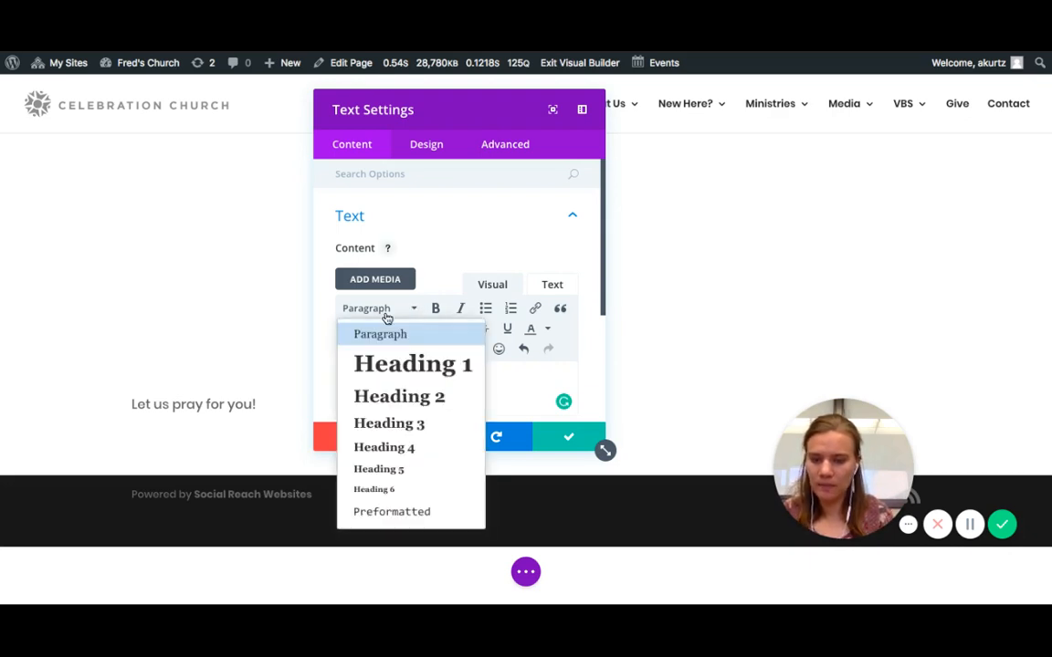
{"action": "left_click", "coordinate": [403, 367]}
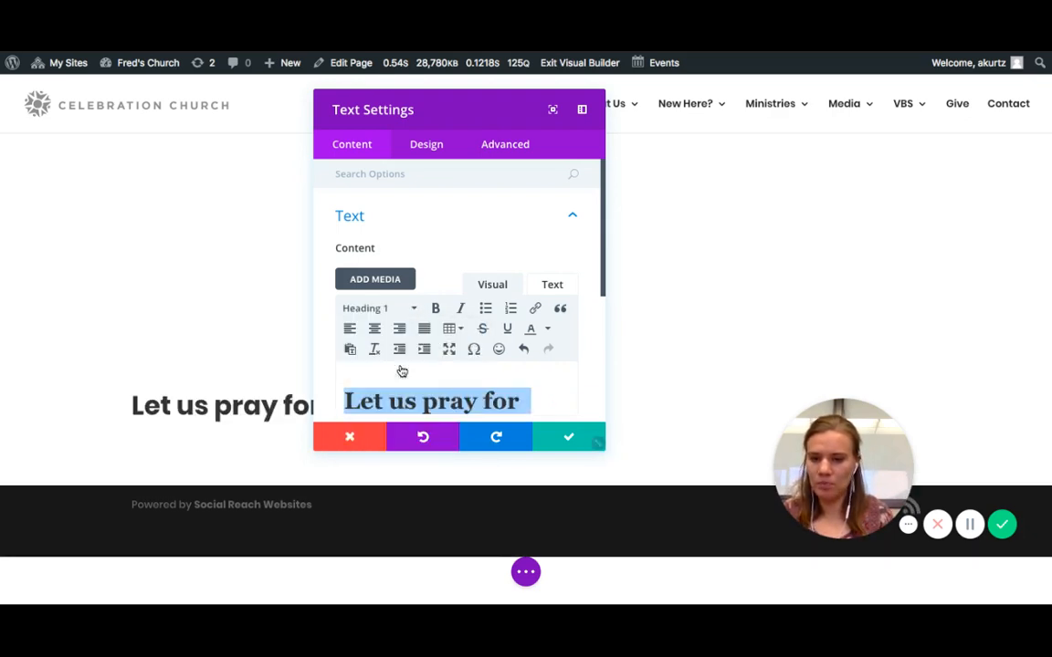
{"action": "left_click", "coordinate": [552, 446]}
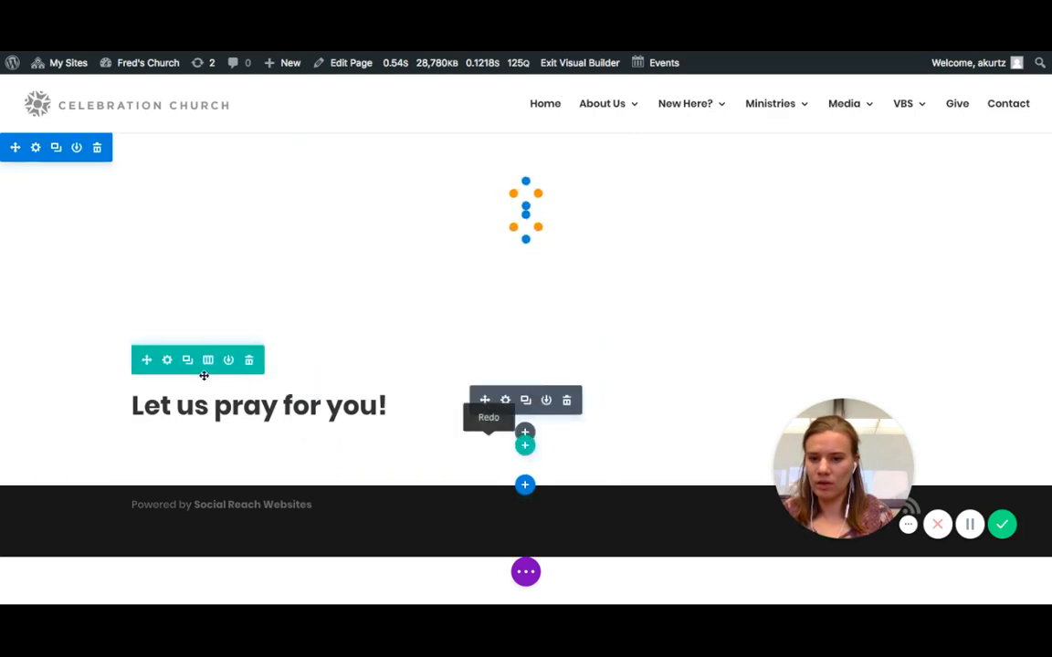
Move the heading's row above the prayer form row, save the page, and exit the Visual Builder.
{"action": "left_click_drag", "start_coordinate": [146, 360], "coordinate": [161, 183]}
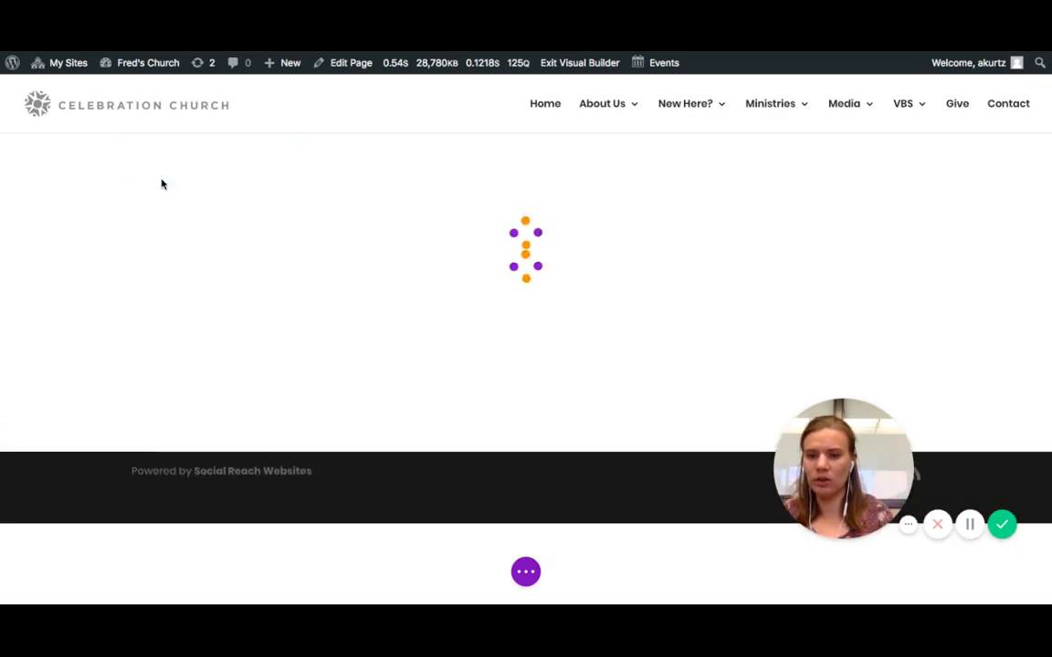
{"action": "left_click", "coordinate": [525, 573]}
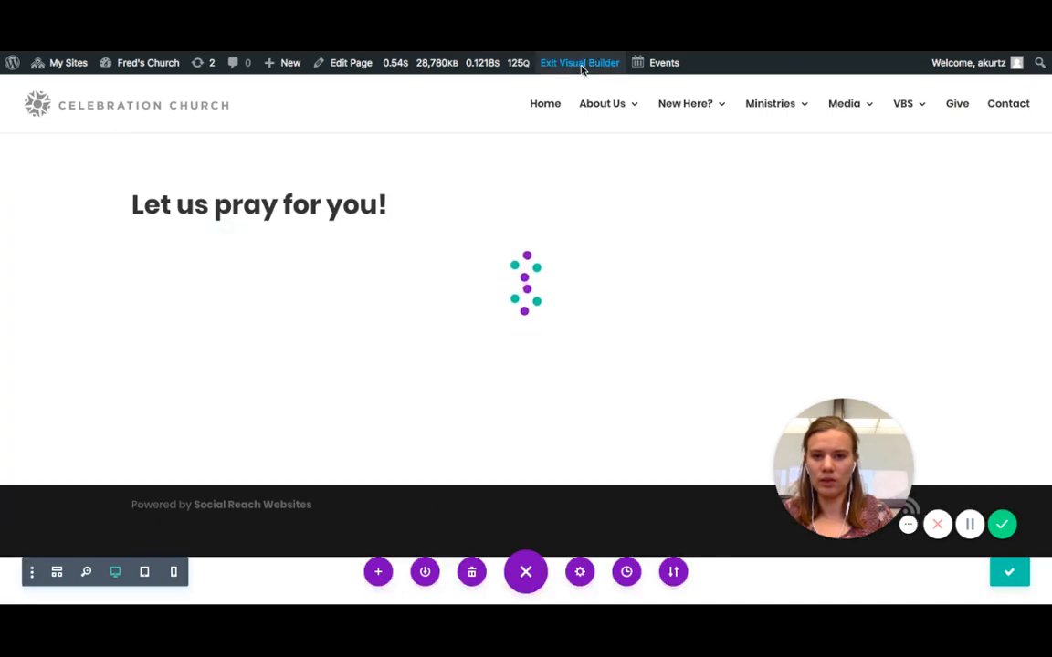
{"action": "left_click", "coordinate": [582, 66]}
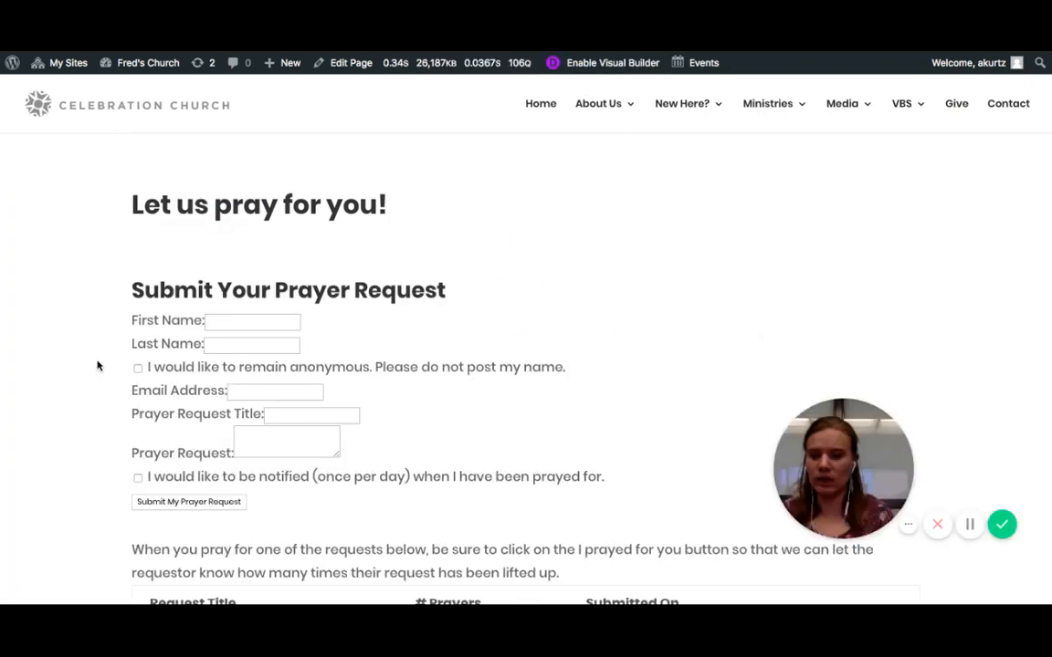
Examine the submission form and request list on the live page, and make the Prayer Request text box taller.
{"action": "scroll", "coordinate": [106, 377], "scroll_direction": "down", "scroll_amount": 2}
{"action": "scroll", "coordinate": [453, 432], "scroll_direction": "down", "scroll_amount": 3}
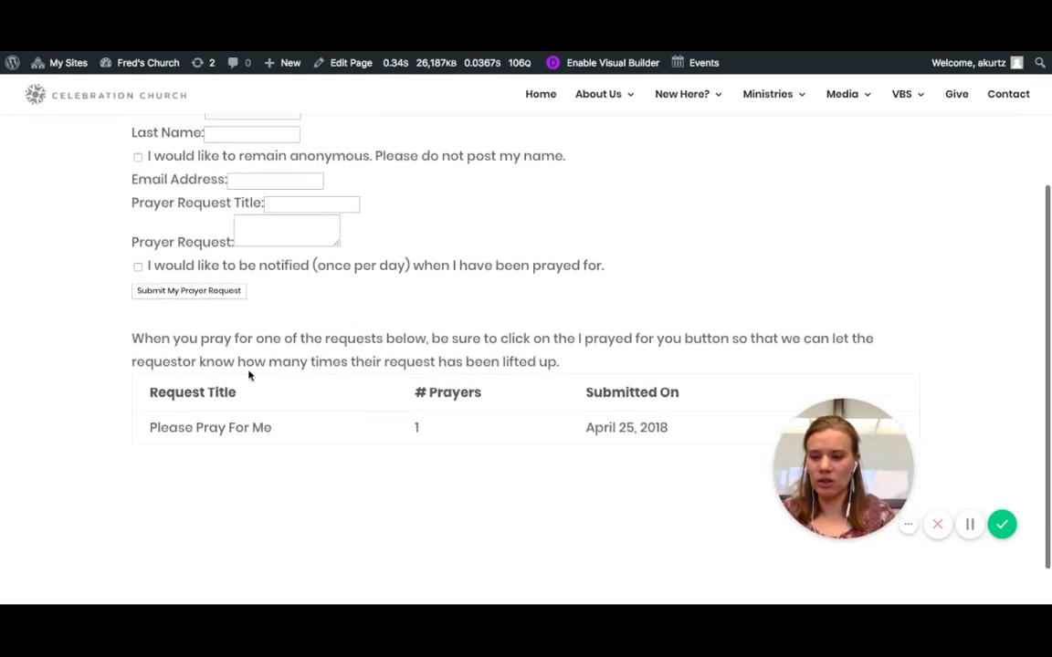
{"action": "scroll", "coordinate": [196, 365], "scroll_direction": "up", "scroll_amount": 2}
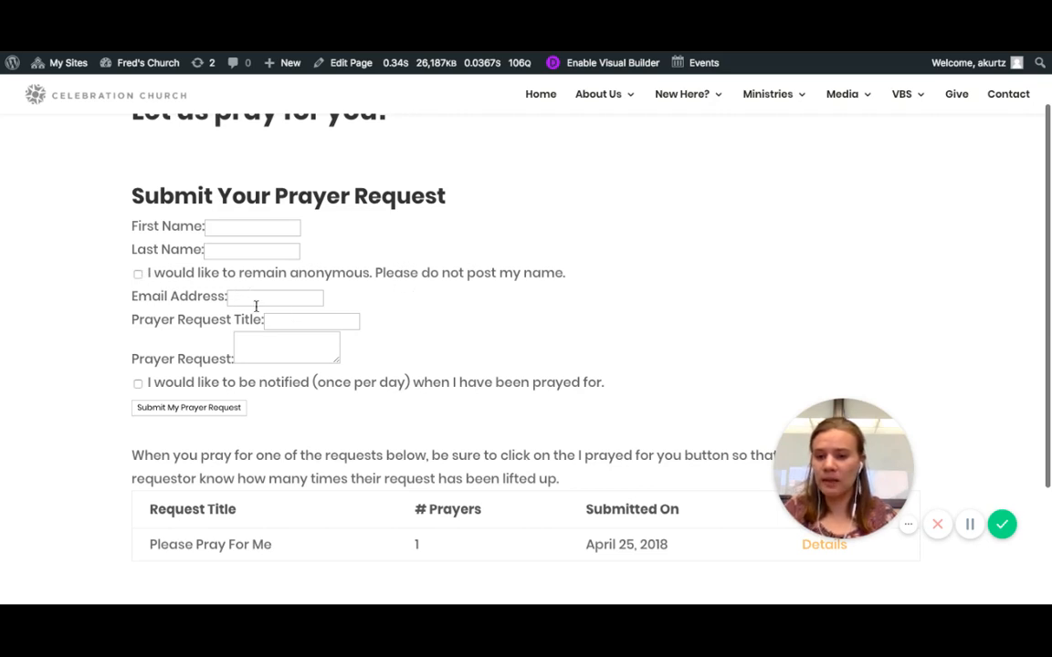
{"action": "left_click", "coordinate": [334, 360]}
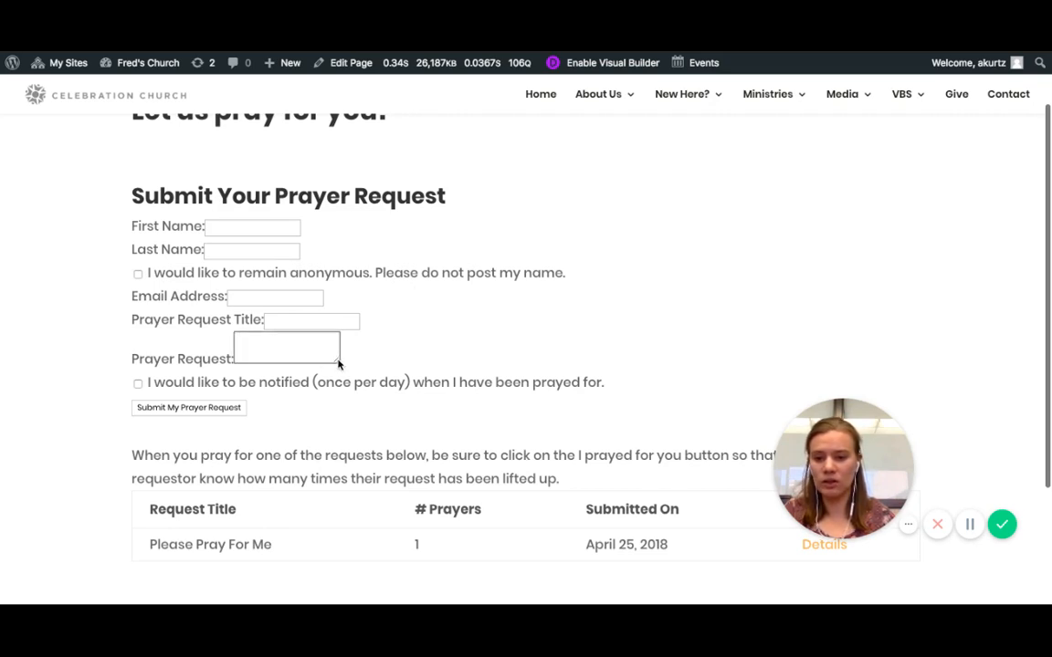
{"action": "left_click_drag", "start_coordinate": [337, 362], "coordinate": [320, 387]}
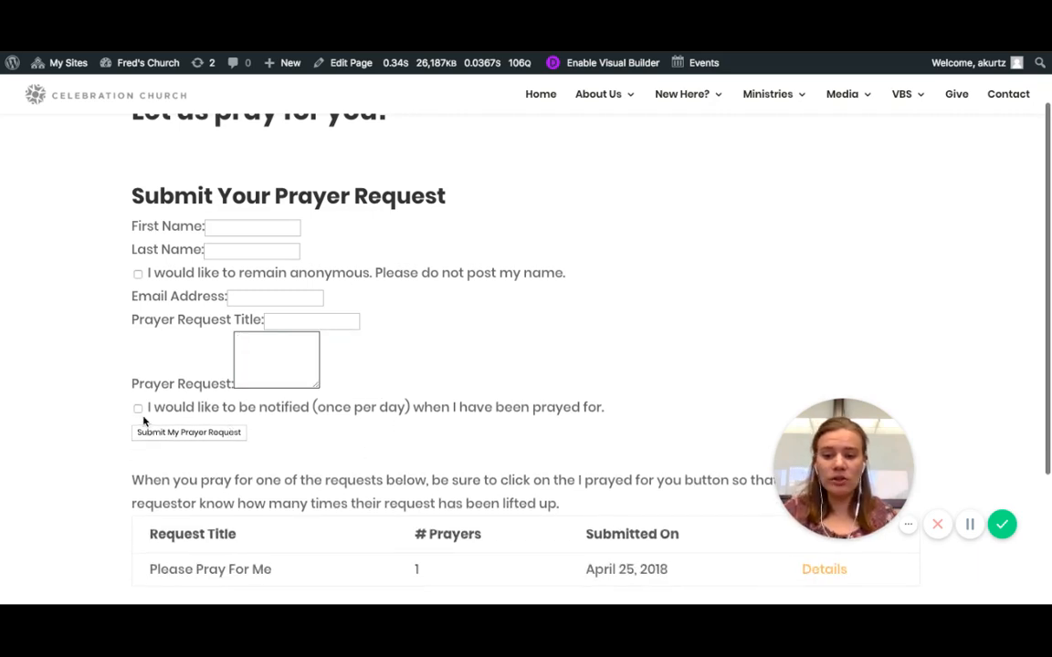
Review the request list below the form, view the details of the "Please Pray For Me" request, and close them.
{"action": "scroll", "coordinate": [418, 462], "scroll_direction": "down", "scroll_amount": 1}
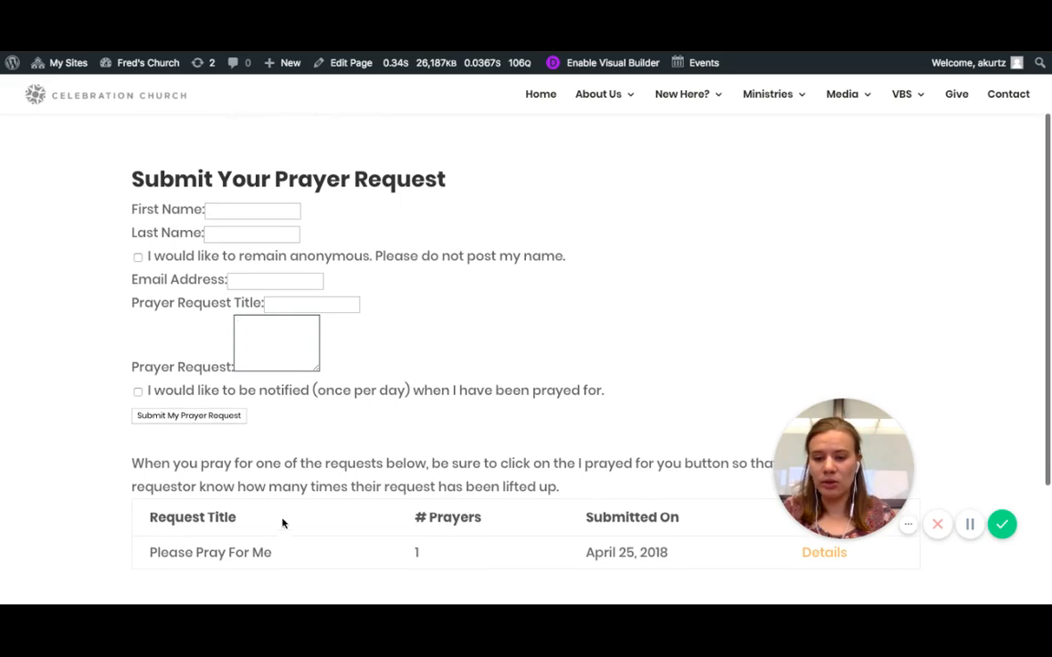
{"action": "scroll", "coordinate": [390, 521], "scroll_direction": "down", "scroll_amount": 2}
{"action": "scroll", "coordinate": [389, 511], "scroll_direction": "up", "scroll_amount": 3}
{"action": "scroll", "coordinate": [388, 512], "scroll_direction": "down", "scroll_amount": 1}
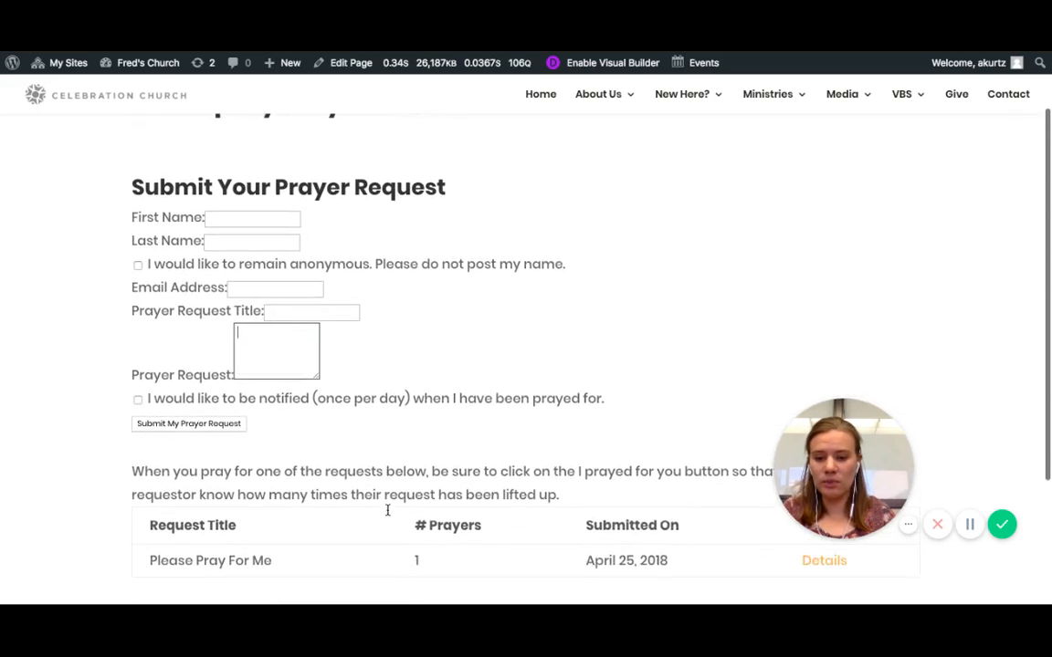
{"action": "left_click", "coordinate": [824, 560]}
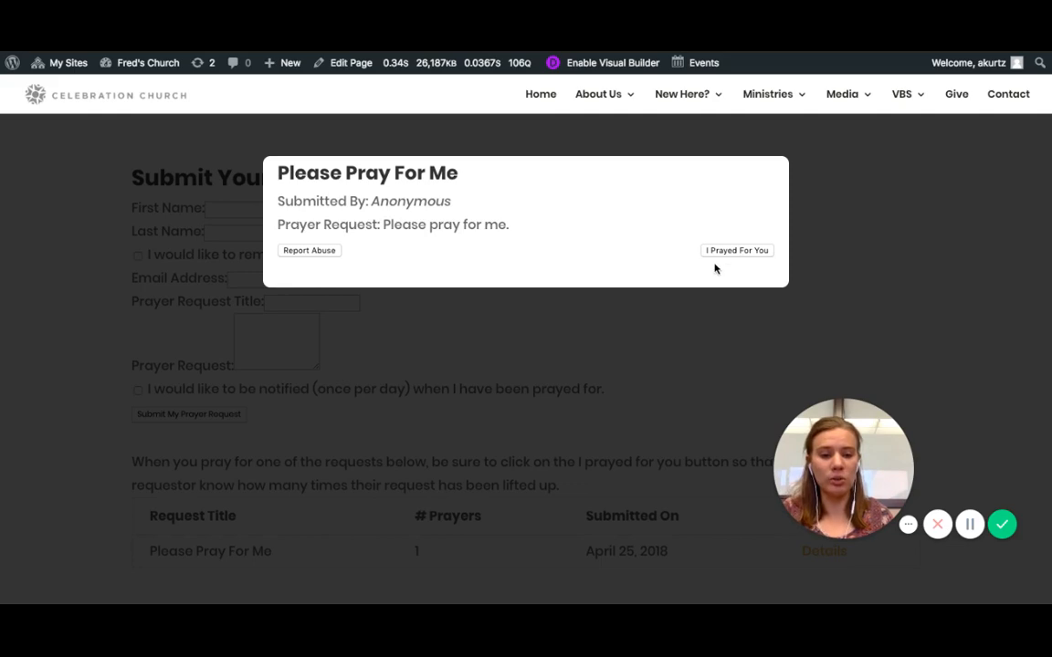
{"action": "left_click", "coordinate": [461, 376]}
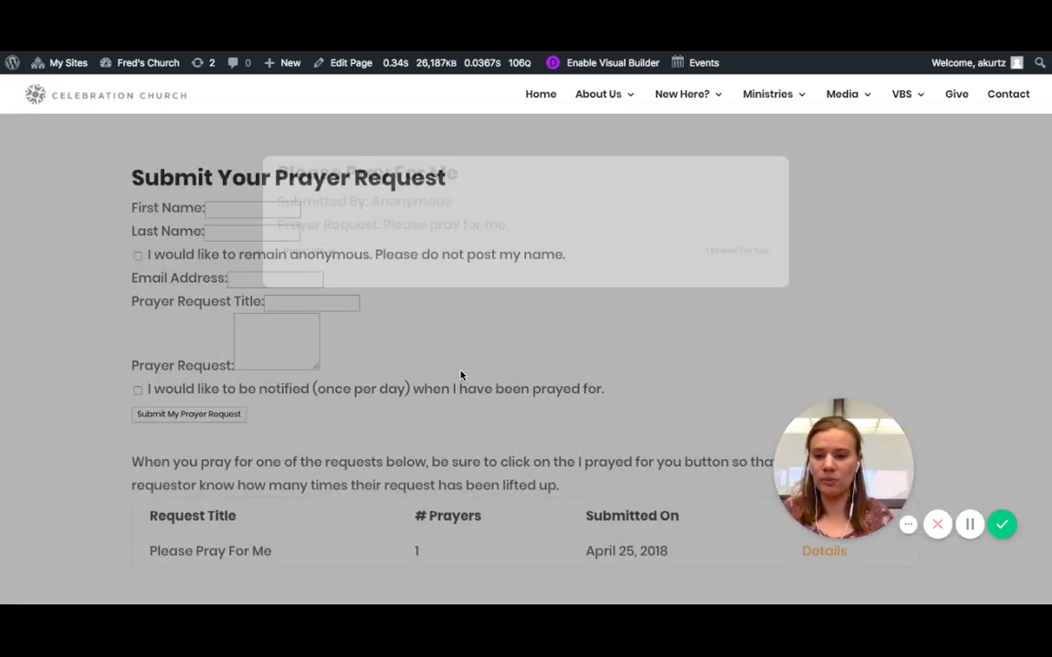
Go to the site's dashboard and open the PrayBox plugin's settings page.
{"action": "mouse_move", "coordinate": [137, 62]}
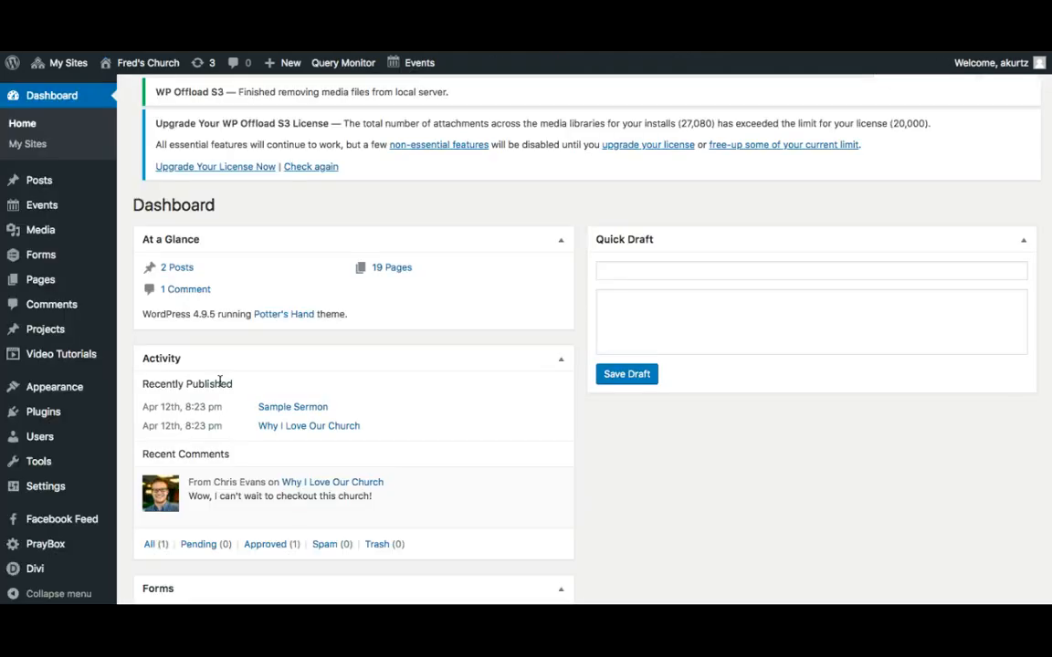
{"action": "mouse_move", "coordinate": [51, 538]}
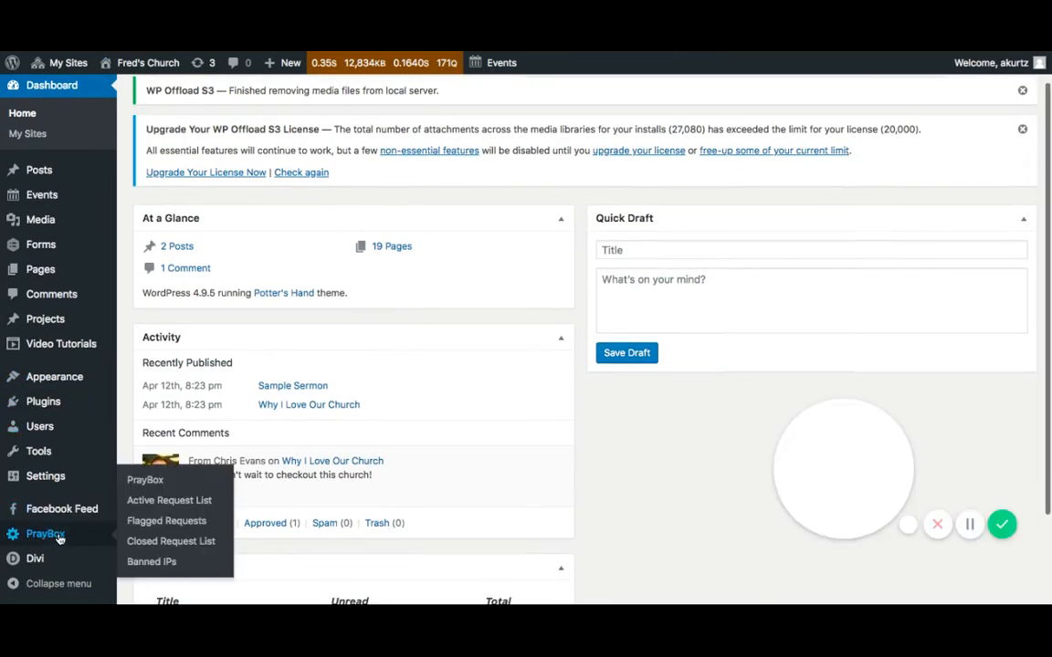
{"action": "left_click", "coordinate": [46, 535]}
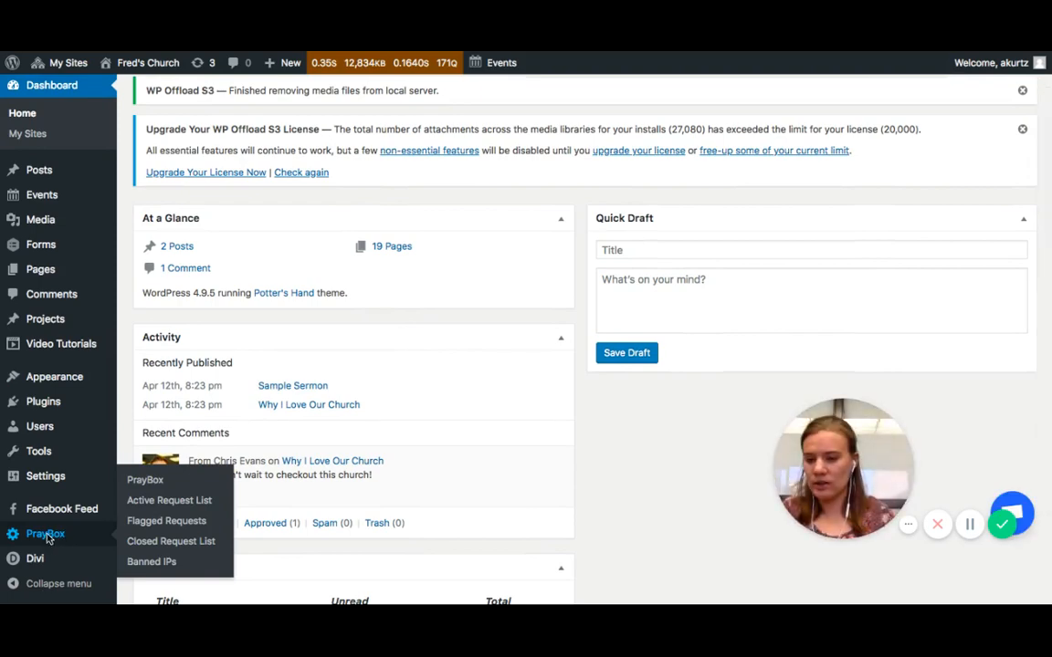
{"action": "scroll", "coordinate": [186, 535], "scroll_direction": "down", "scroll_amount": 2}
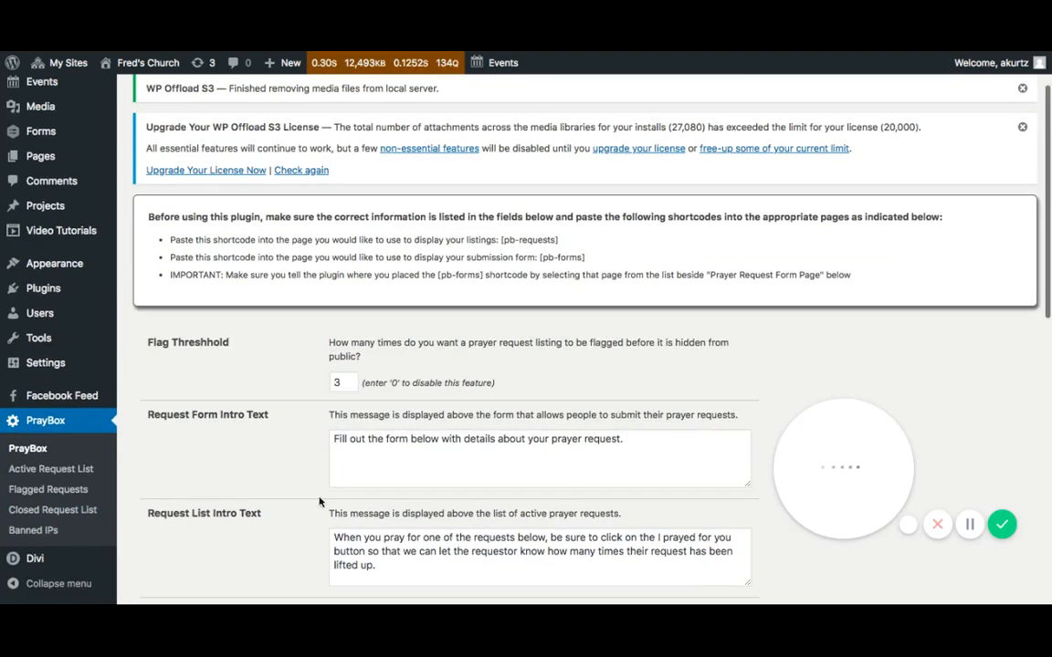
Open PrayBox's Active Request List and examine the submitted request and its management options.
{"action": "left_click", "coordinate": [35, 470]}
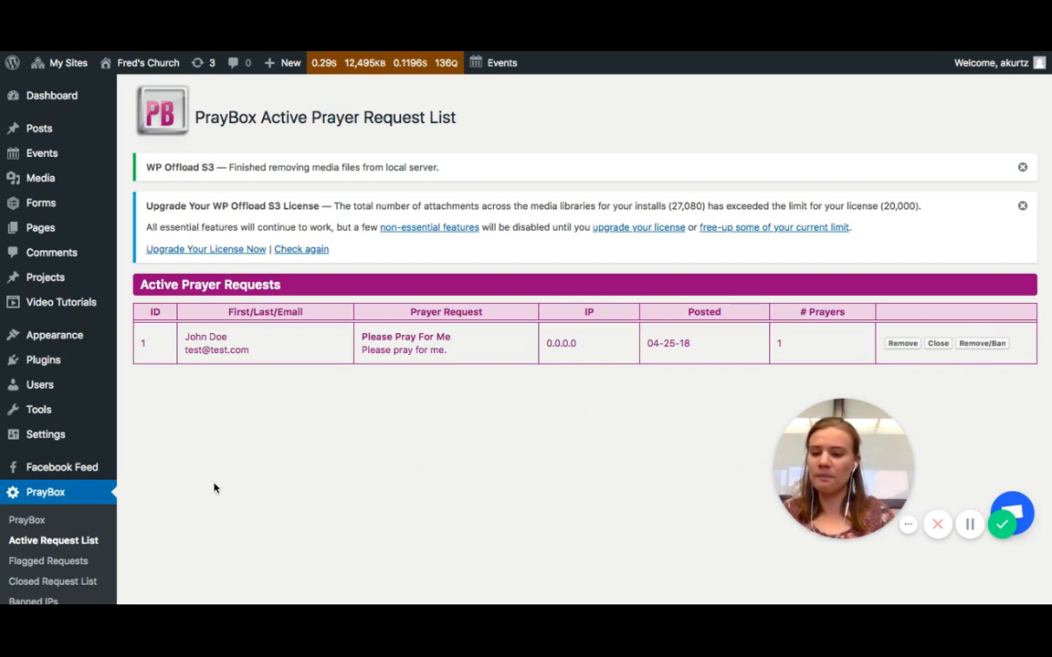
{"action": "scroll", "coordinate": [180, 559], "scroll_direction": "down", "scroll_amount": 2}
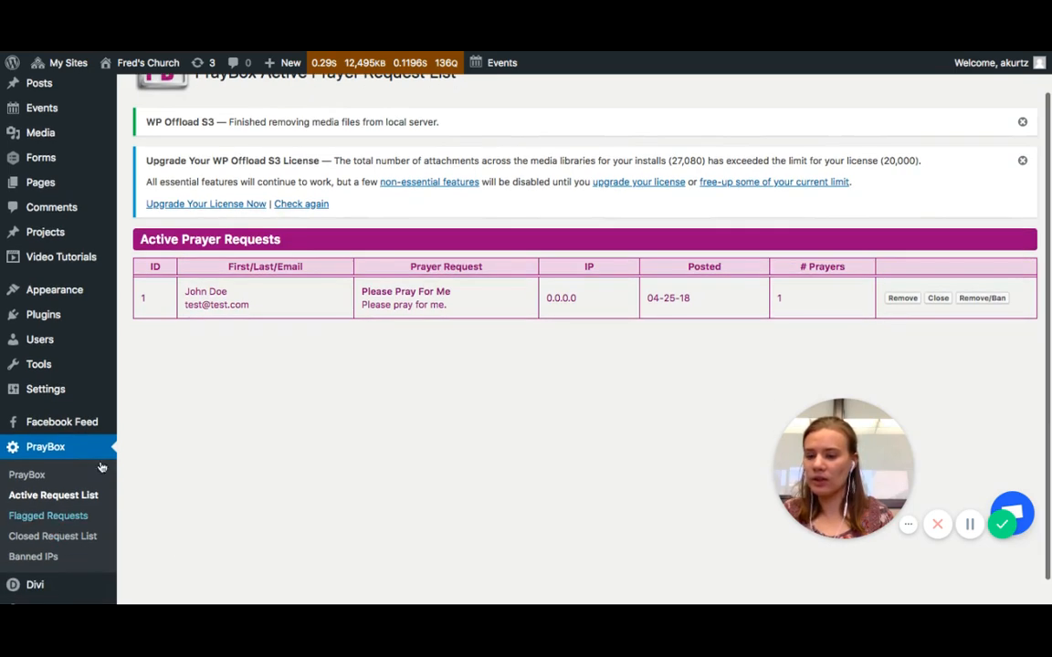
{"action": "scroll", "coordinate": [64, 264], "scroll_direction": "up", "scroll_amount": 2}
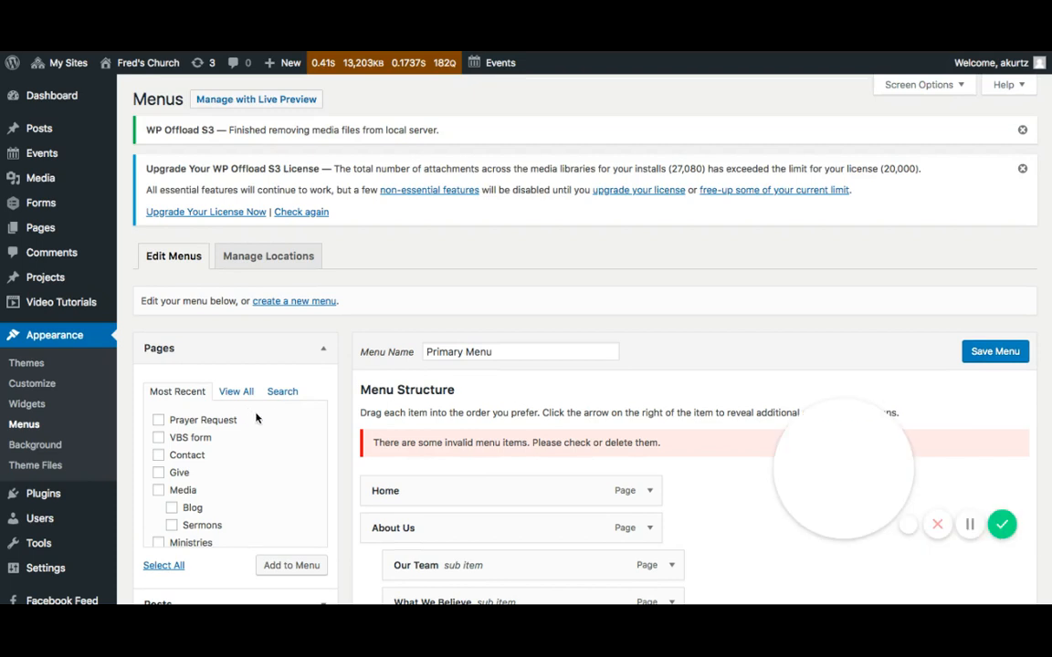
In the site's menu editor, add the Prayer Request page to the Primary Menu, place it below Youth Ministry under Ministries, and save the menu.
{"action": "left_click", "coordinate": [159, 421]}
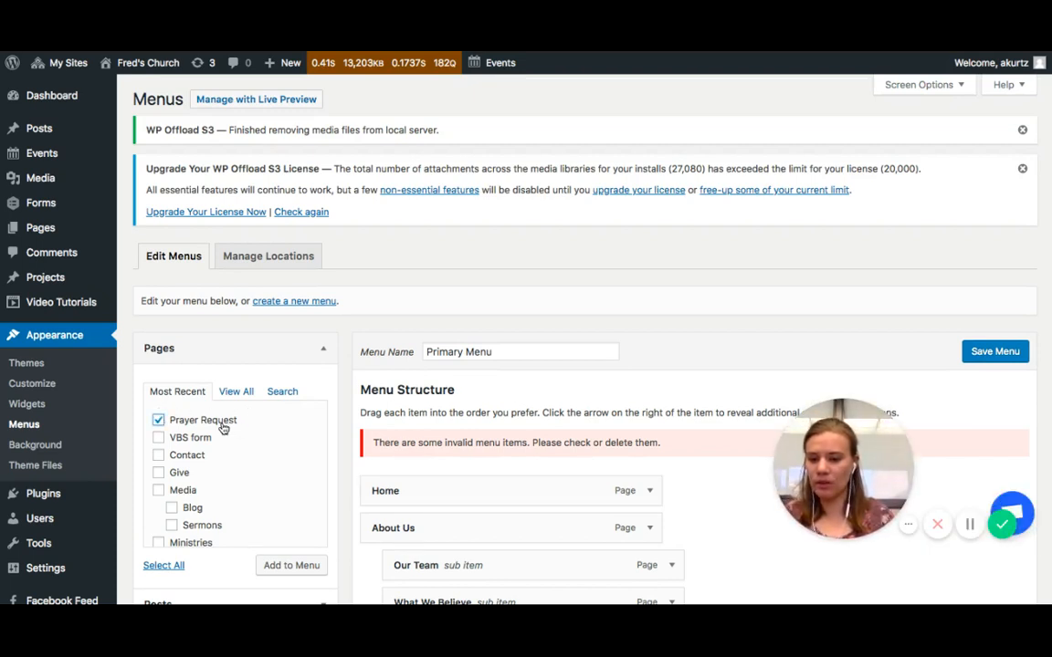
{"action": "left_click", "coordinate": [287, 566]}
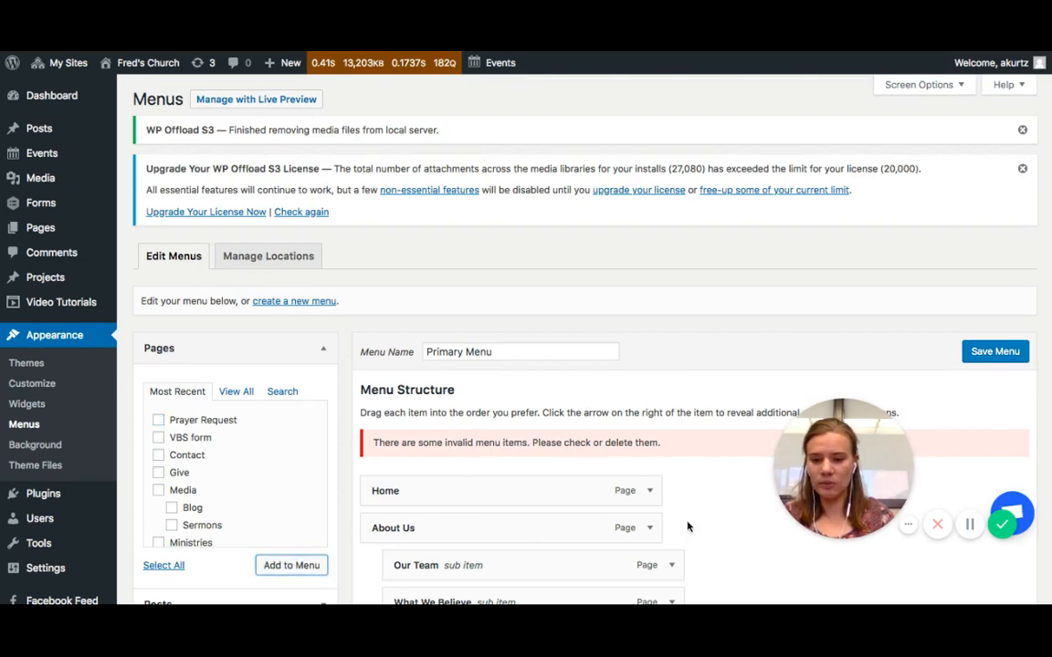
{"action": "scroll", "coordinate": [688, 526], "scroll_direction": "down", "scroll_amount": 1}
{"action": "scroll", "coordinate": [688, 525], "scroll_direction": "down", "scroll_amount": 10}
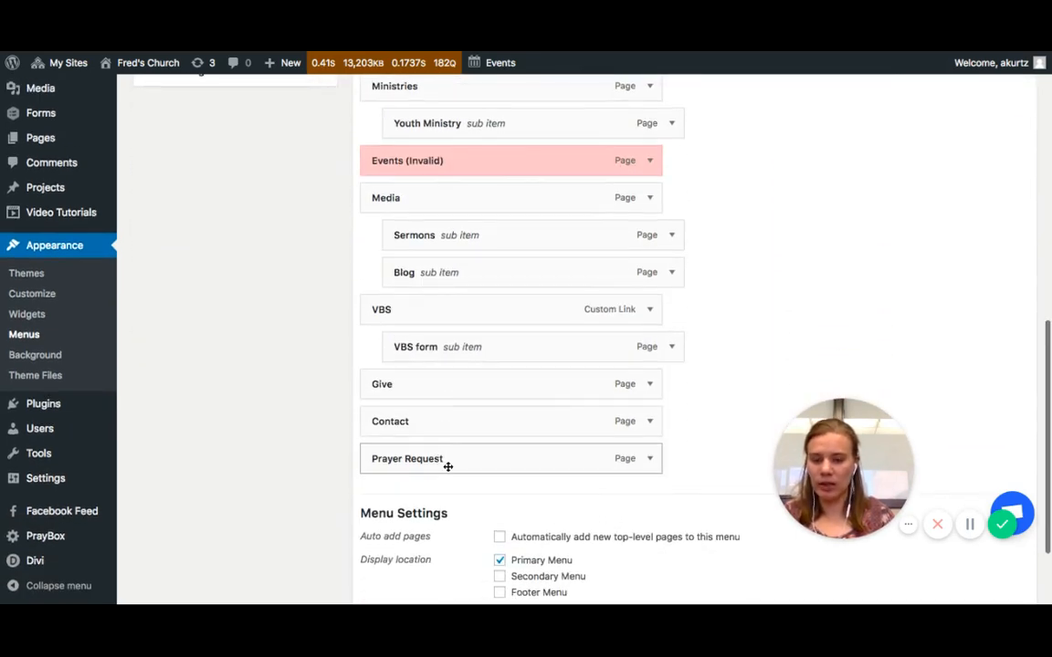
{"action": "left_click_drag", "start_coordinate": [448, 466], "coordinate": [471, 165]}
{"action": "scroll", "coordinate": [806, 270], "scroll_direction": "up", "scroll_amount": 10}
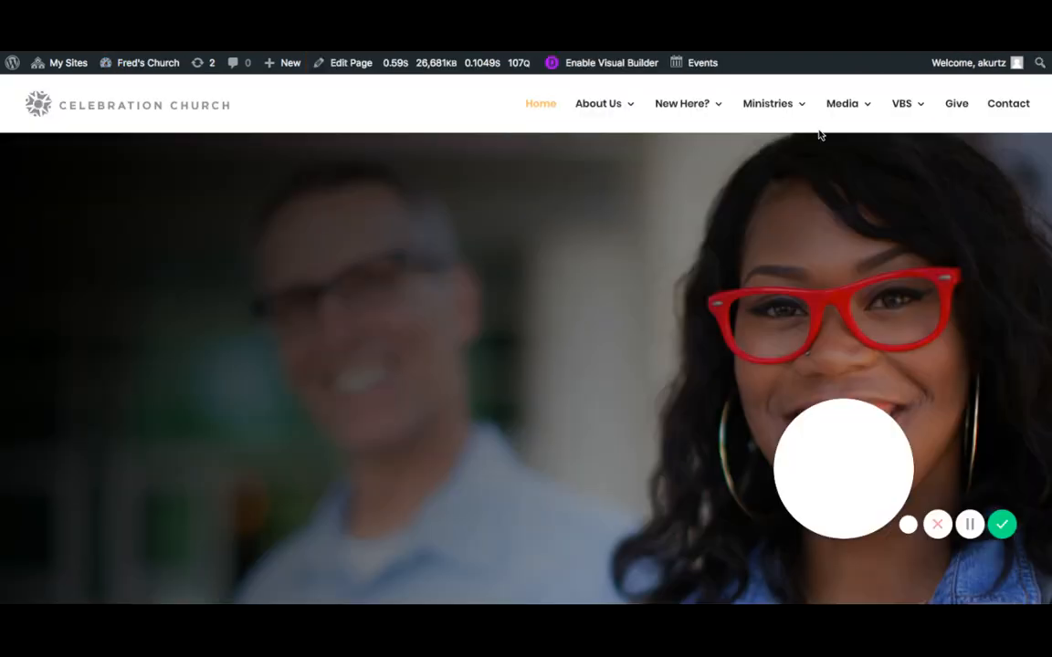
Open the Prayer Request page from the live site's Ministries menu and look over its content.
{"action": "mouse_move", "coordinate": [774, 107]}
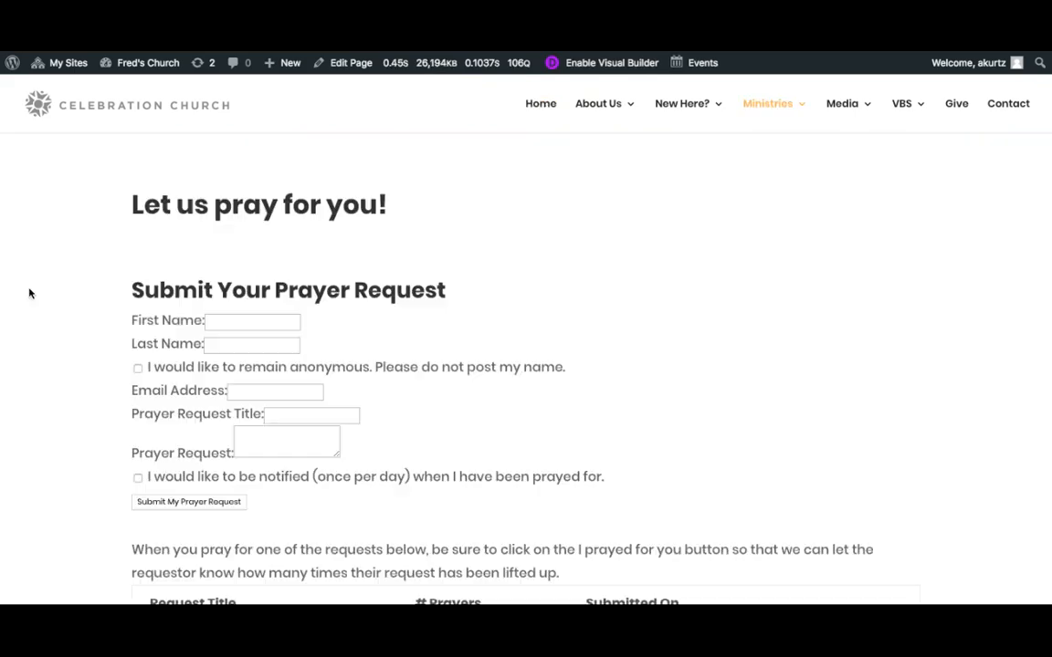
{"action": "scroll", "coordinate": [80, 410], "scroll_direction": "down", "scroll_amount": 3}
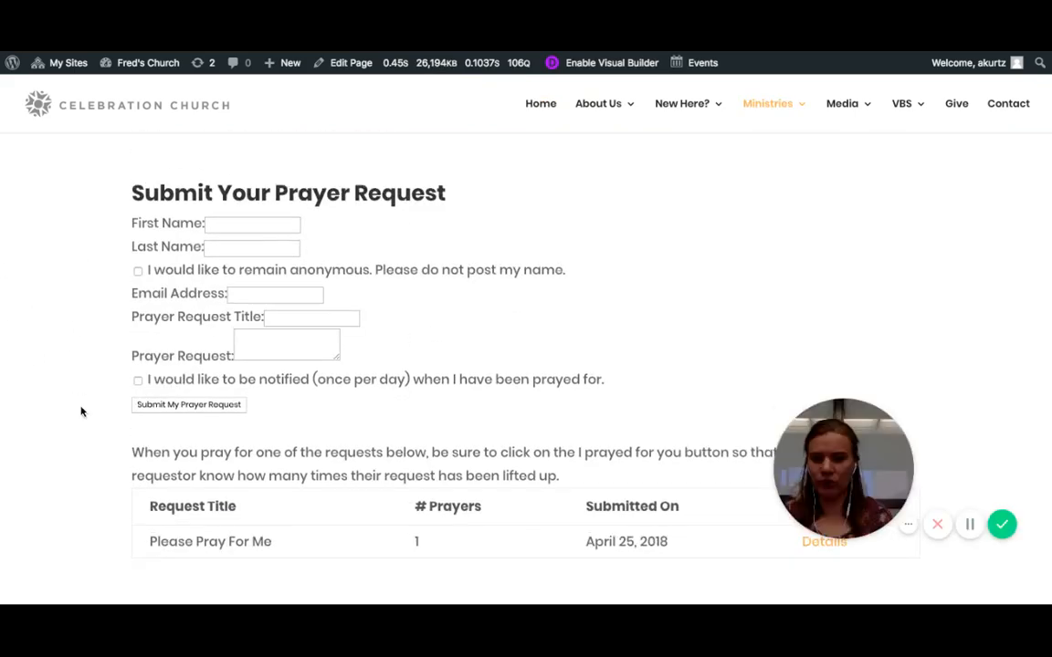
{"action": "scroll", "coordinate": [328, 342], "scroll_direction": "up", "scroll_amount": 3}
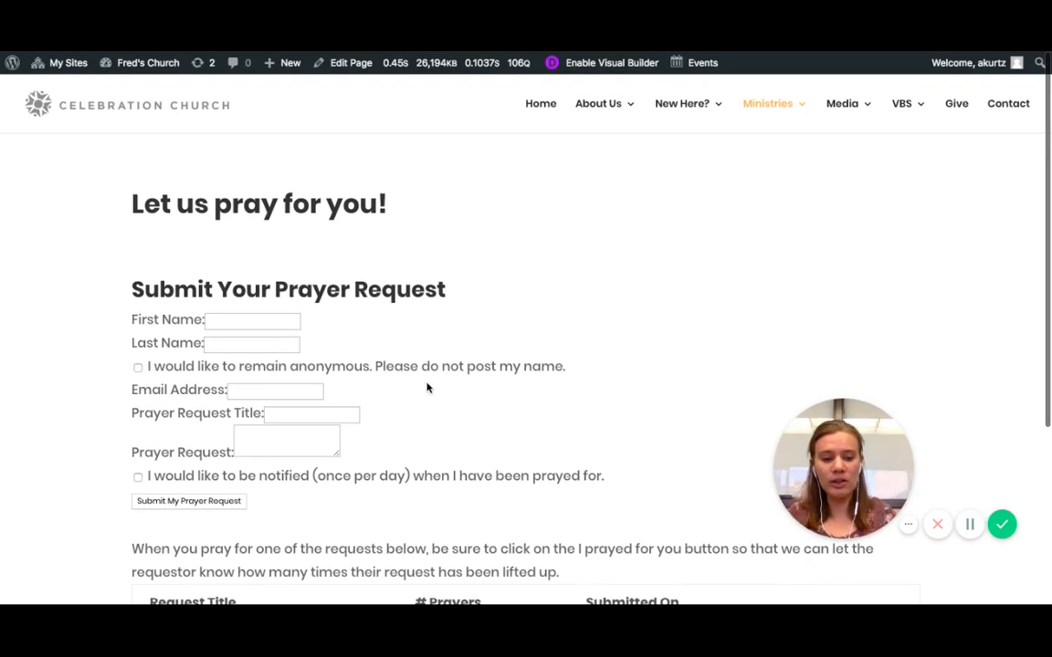
Open a page from the live site's About Us menu and look through its layout and sections.
{"action": "mouse_move", "coordinate": [596, 112]}
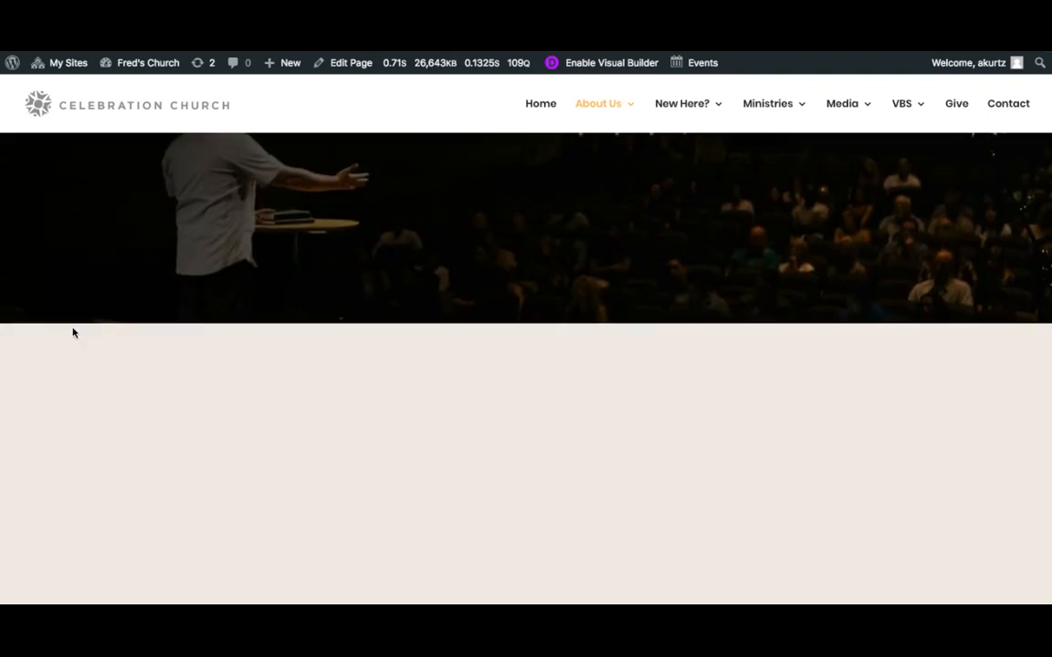
{"action": "scroll", "coordinate": [526, 368], "scroll_direction": "down", "scroll_amount": 6}
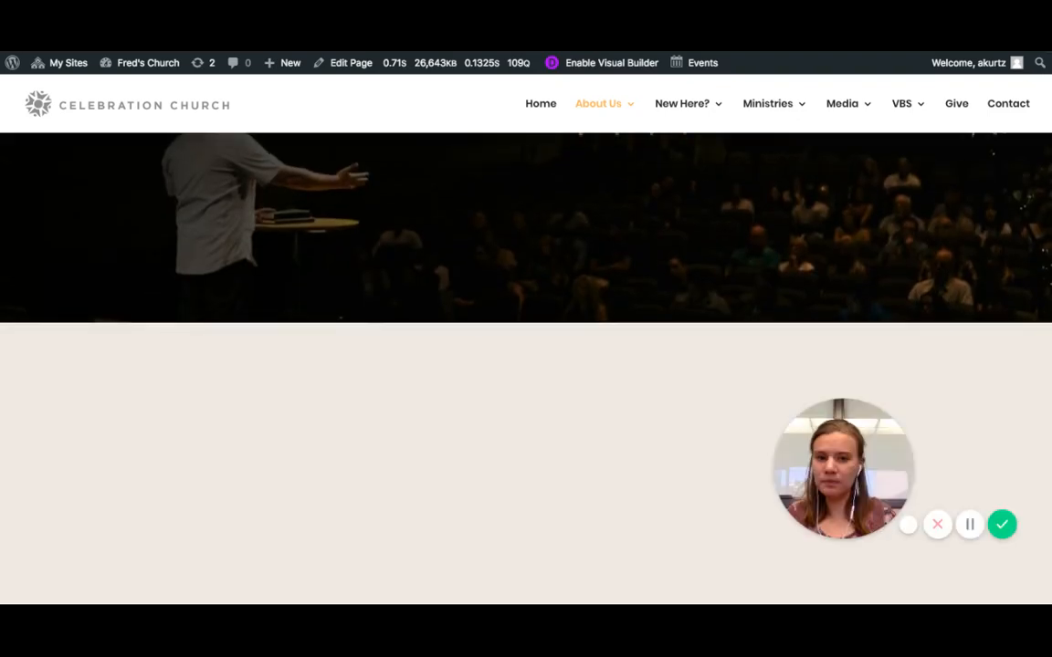
{"action": "scroll", "coordinate": [525, 367], "scroll_direction": "up", "scroll_amount": 4}
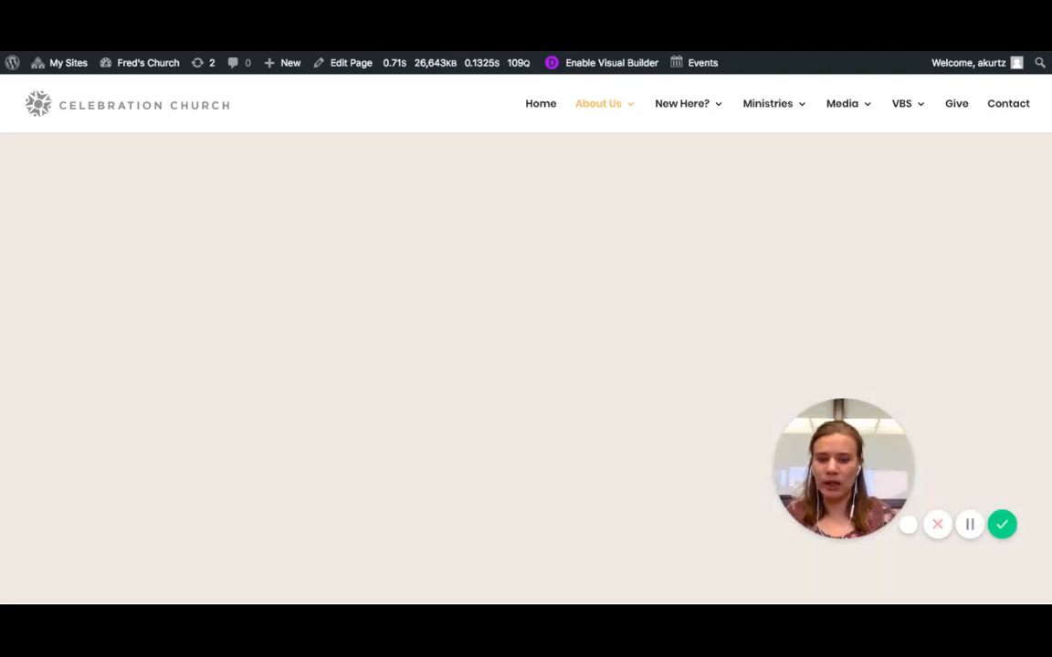
{"action": "scroll", "coordinate": [526, 366], "scroll_direction": "down", "scroll_amount": 5}
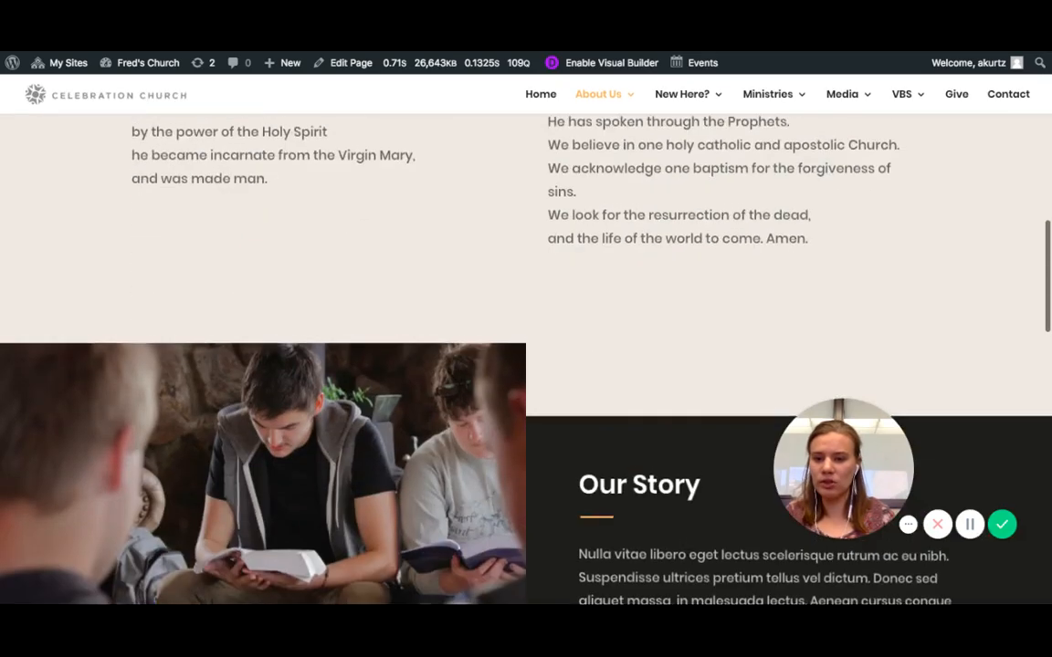
Look over the We Believe section of the live About Us page and open the page in the Visual Builder.
{"action": "scroll", "coordinate": [526, 366], "scroll_direction": "down", "scroll_amount": 2}
{"action": "scroll", "coordinate": [526, 365], "scroll_direction": "up", "scroll_amount": 6}
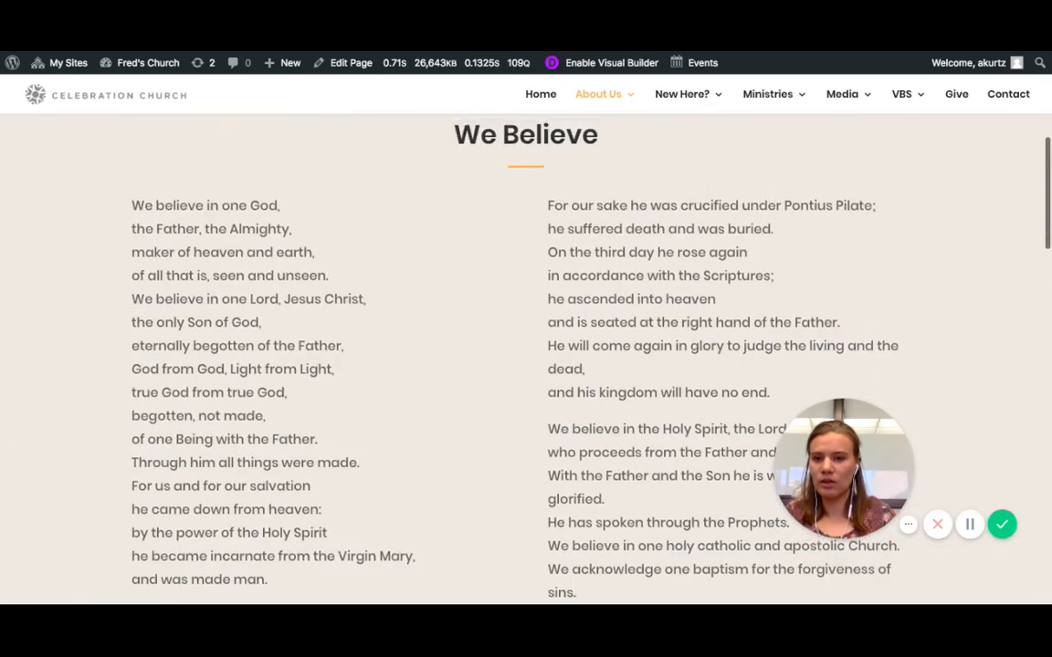
{"action": "scroll", "coordinate": [230, 306], "scroll_direction": "up", "scroll_amount": 2}
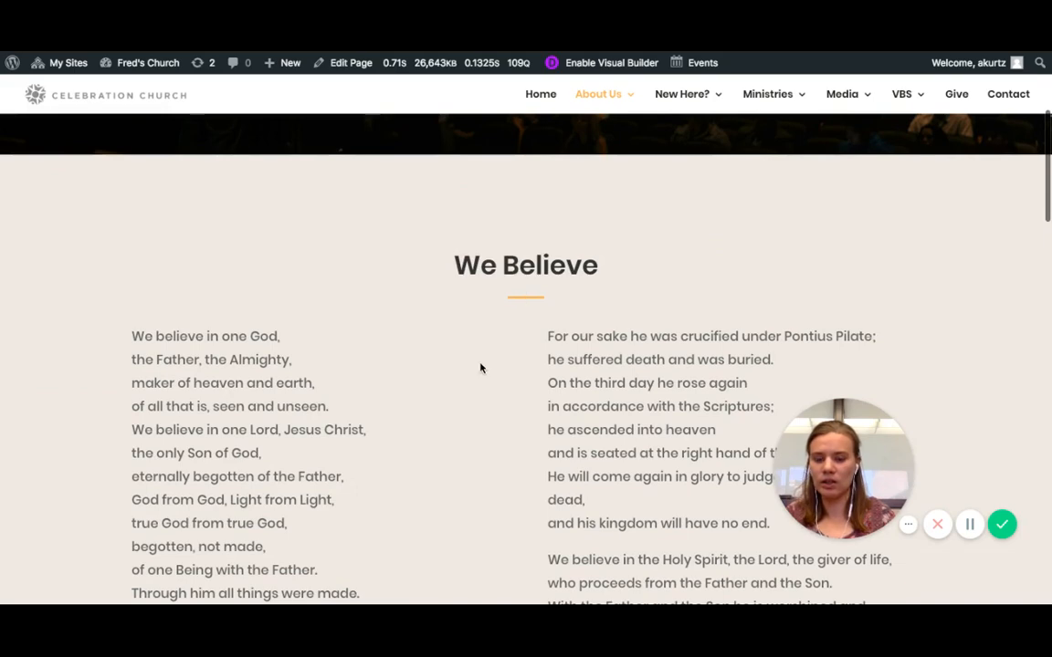
{"action": "scroll", "coordinate": [481, 368], "scroll_direction": "down", "scroll_amount": 5}
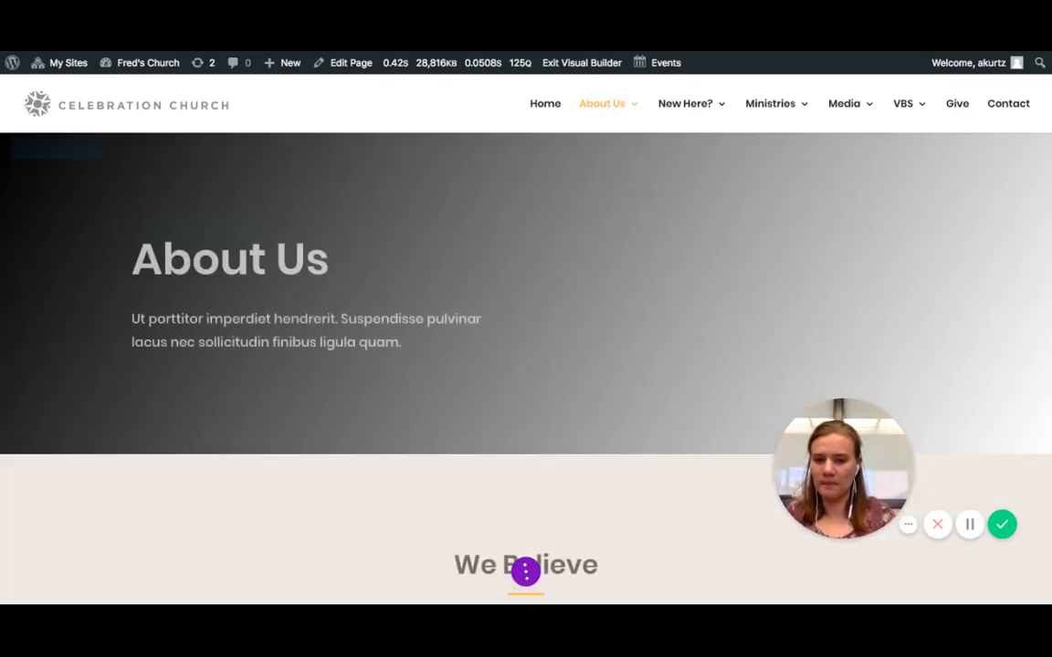
Insert a Text module below the creed text in the first column of the We Believe section.
{"action": "scroll", "coordinate": [460, 290], "scroll_direction": "down", "scroll_amount": 6}
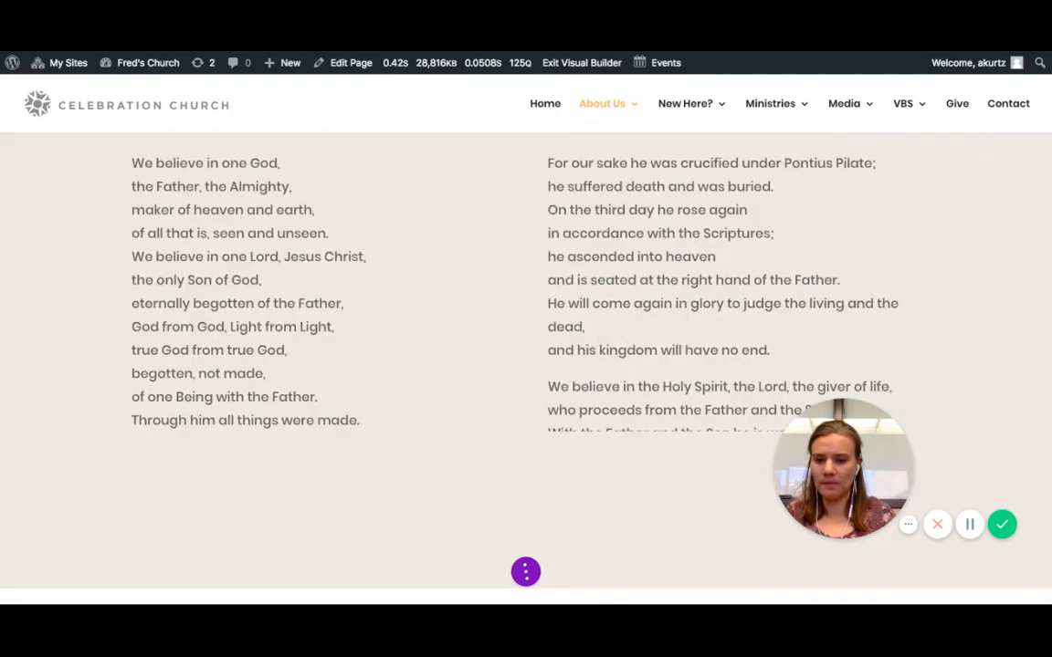
{"action": "scroll", "coordinate": [460, 291], "scroll_direction": "up", "scroll_amount": 2}
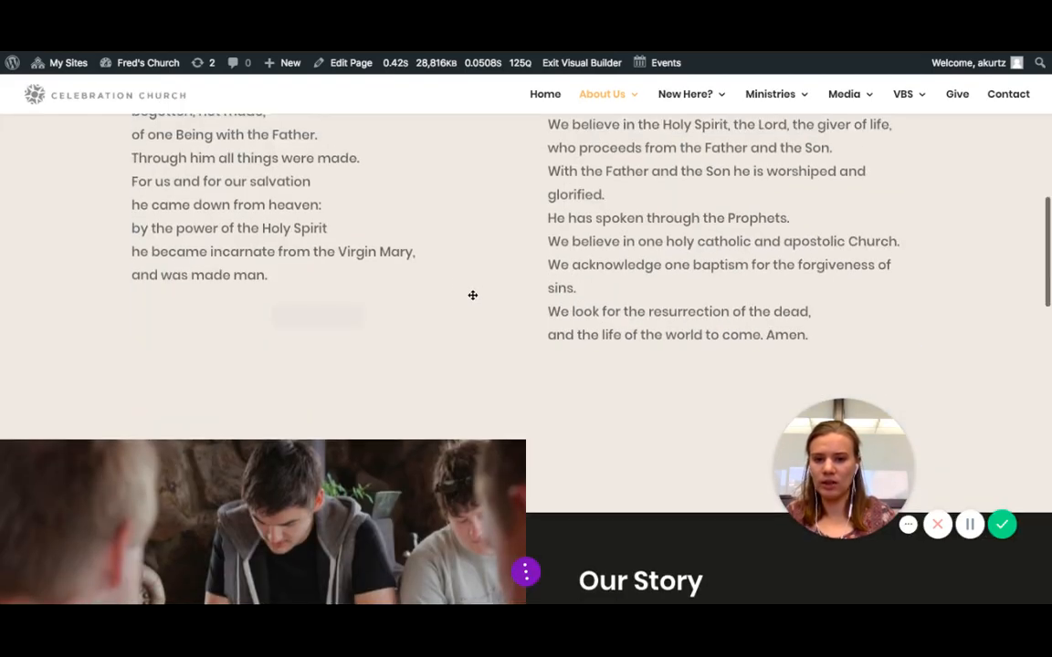
{"action": "scroll", "coordinate": [473, 300], "scroll_direction": "up", "scroll_amount": 1}
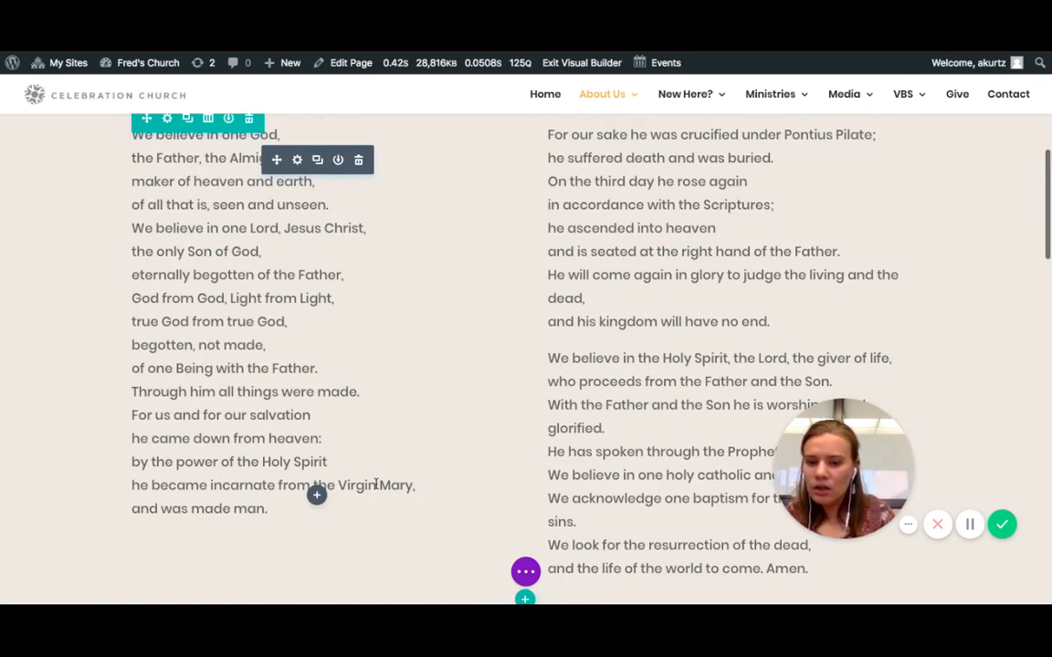
{"action": "left_click", "coordinate": [315, 495]}
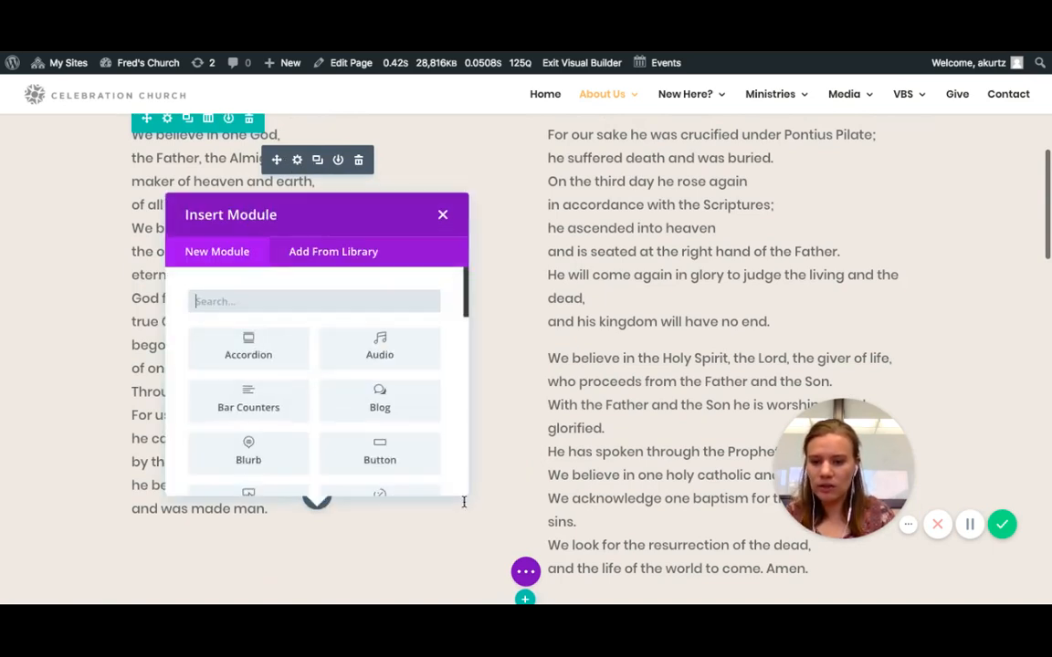
{"action": "type", "text": "text"}
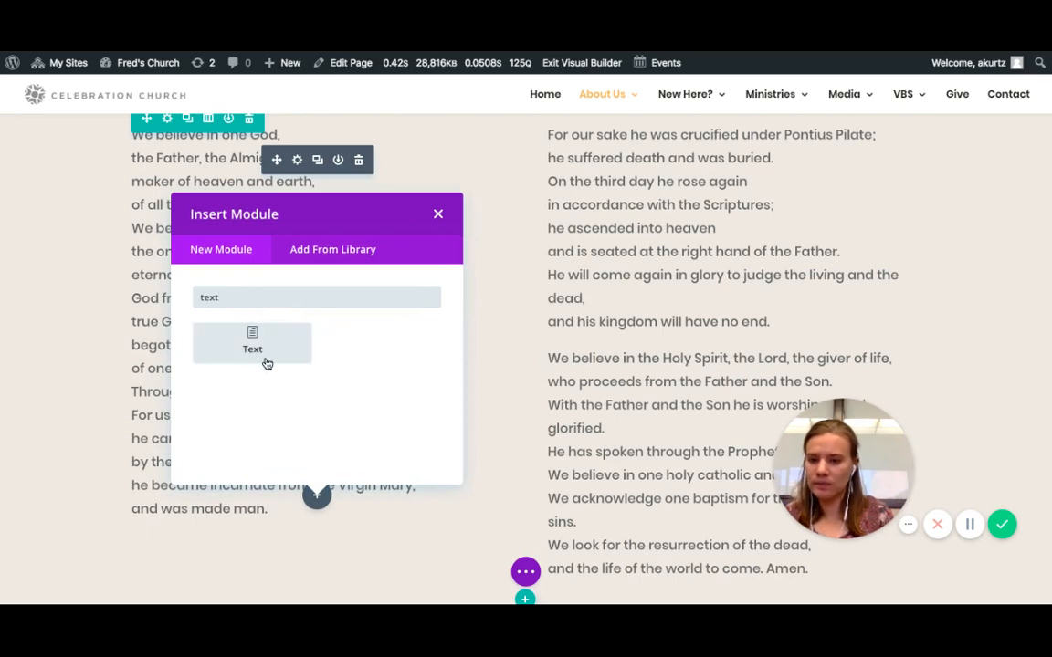
{"action": "left_click", "coordinate": [267, 360]}
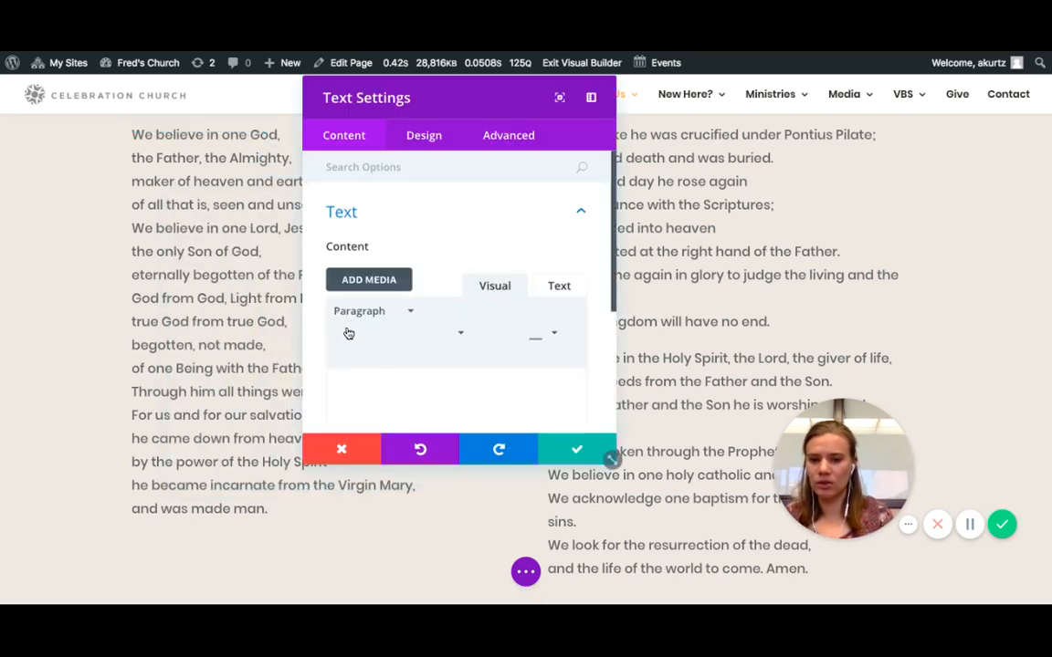
Enter the shortcodes [pb-forms] and [pb-requests] on separate lines in the Text module's content and save the module.
{"action": "left_click", "coordinate": [351, 317]}
{"action": "scroll", "coordinate": [502, 394], "scroll_direction": "down", "scroll_amount": 1}
{"action": "left_click", "coordinate": [508, 391]}
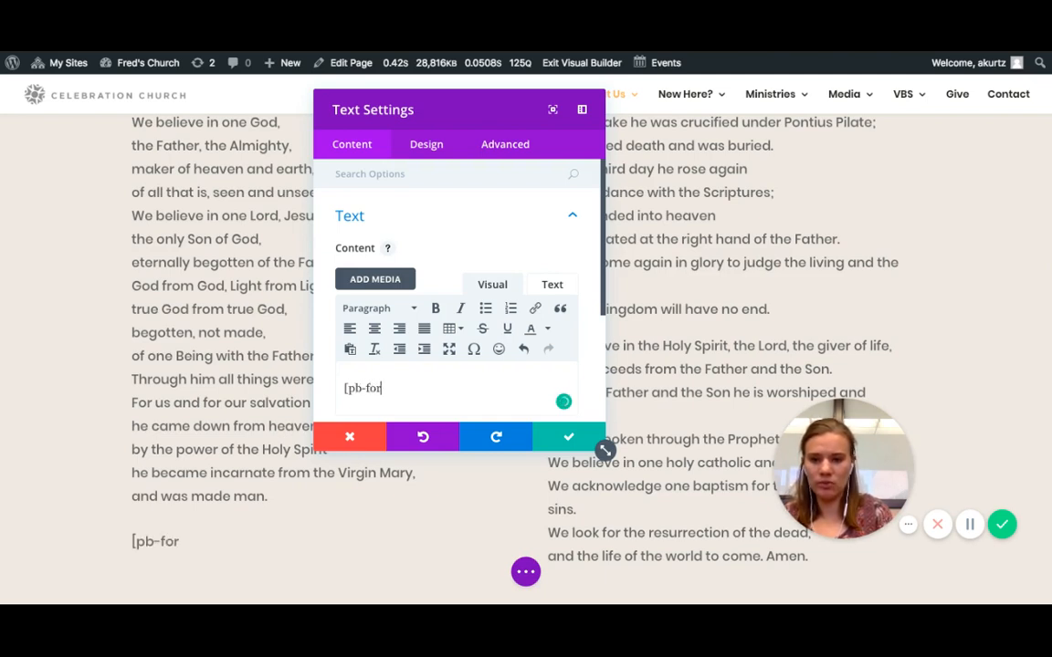
{"action": "type", "text": "[pb-forms]"}
{"action": "key", "text": "Return"}
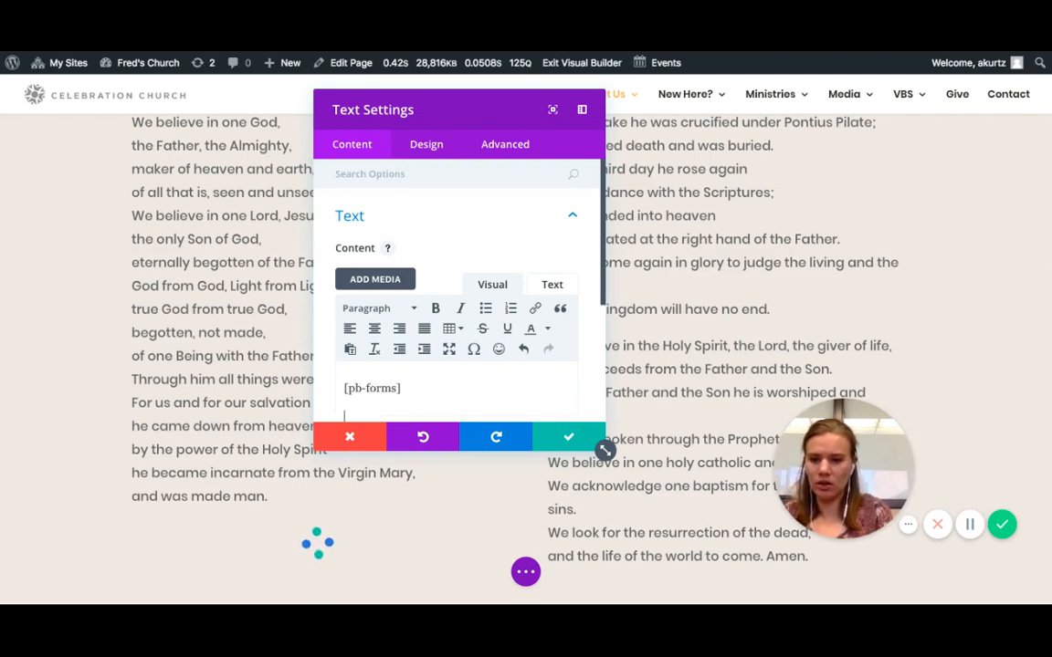
{"action": "type", "text": "b"}
{"action": "key", "text": "BackSpace"}
{"action": "type", "text": "[pb-rw"}
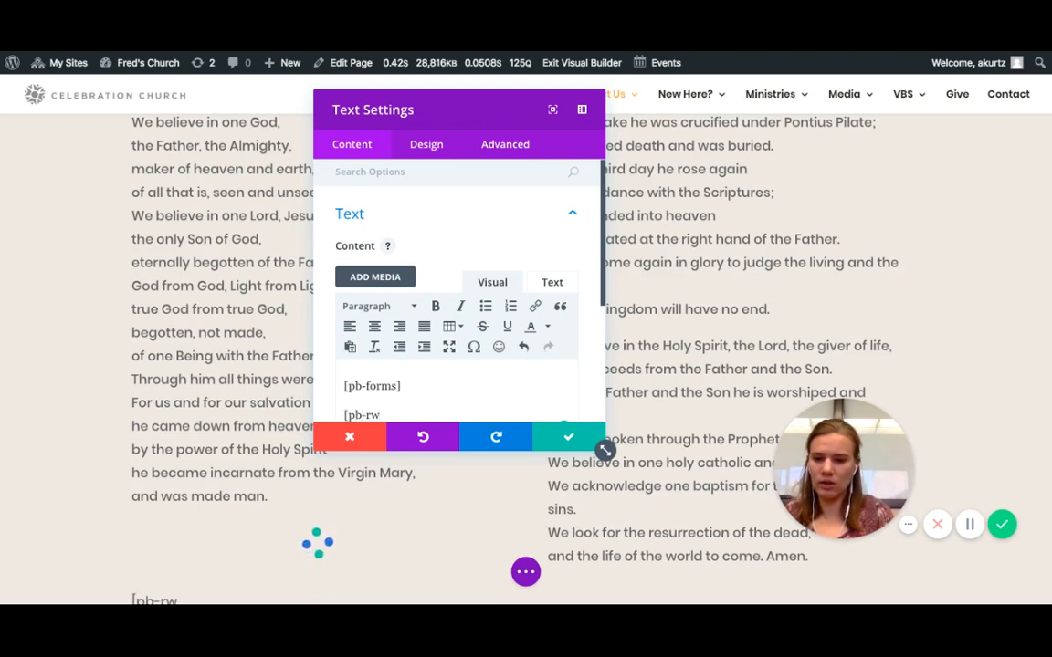
{"action": "key", "text": "BackSpace"}
{"action": "type", "text": "equests"}
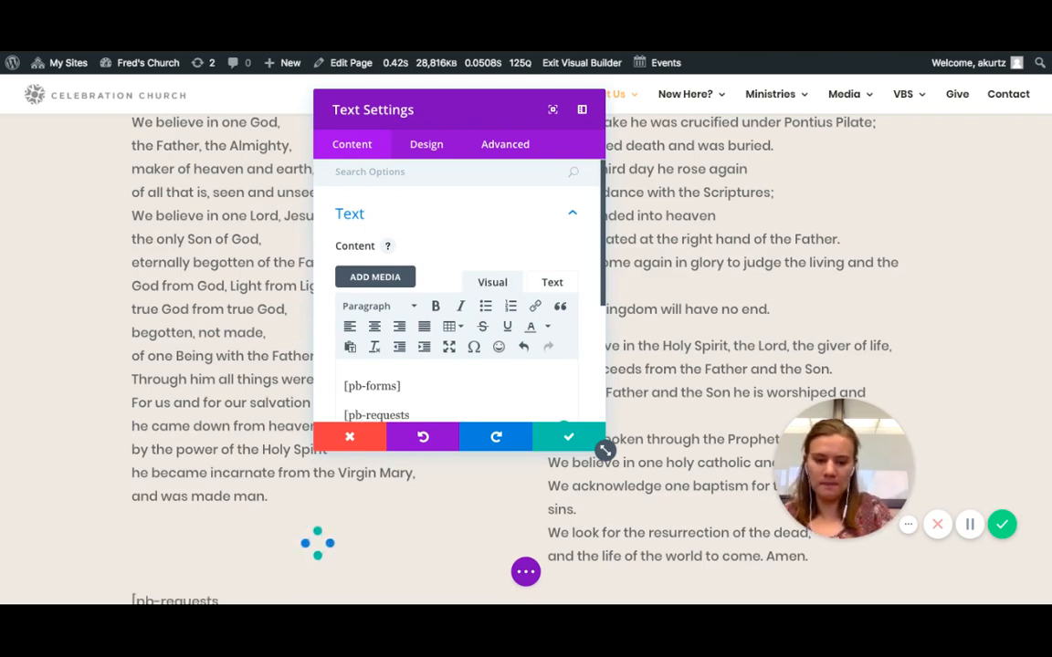
{"action": "type", "text": "]"}
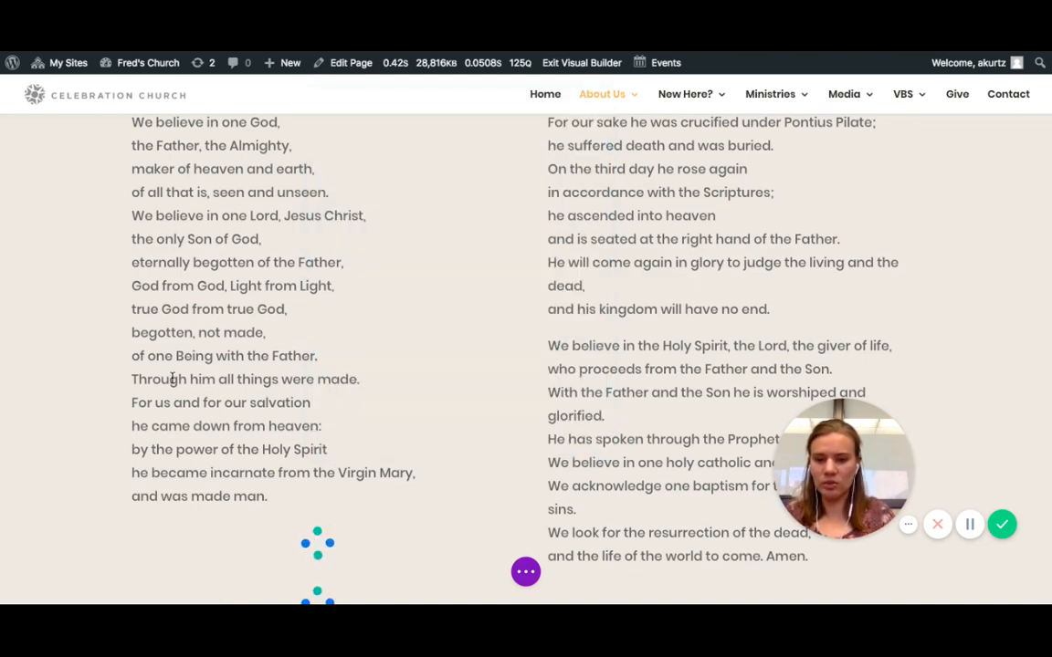
Save the edited About Us page and exit the Visual Builder.
{"action": "scroll", "coordinate": [172, 378], "scroll_direction": "down", "scroll_amount": 1}
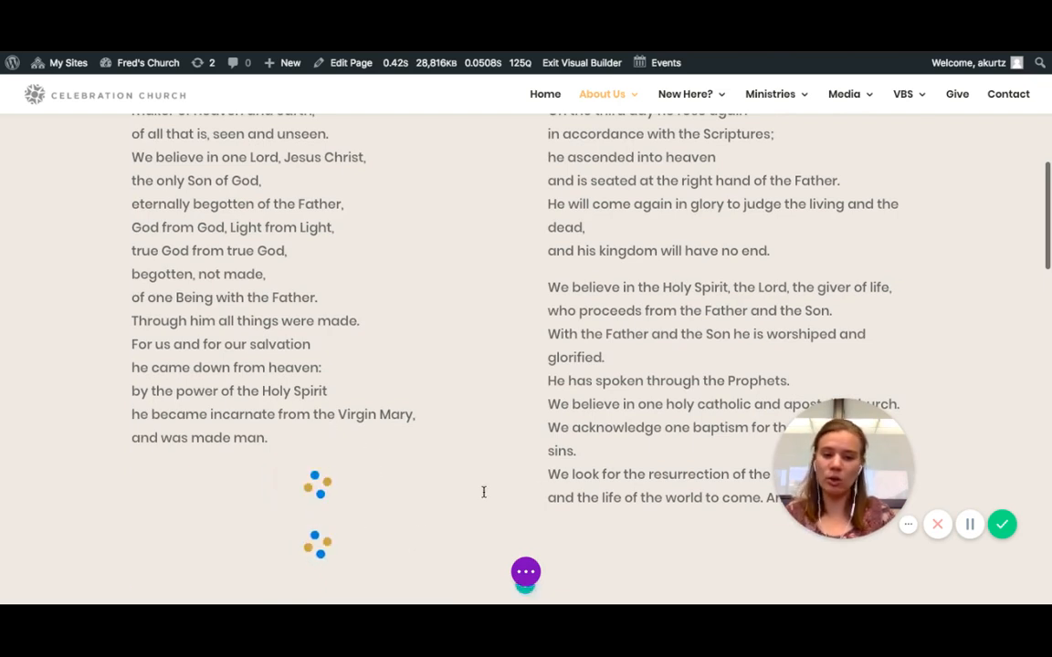
{"action": "left_click", "coordinate": [527, 569]}
{"action": "left_click", "coordinate": [1011, 572]}
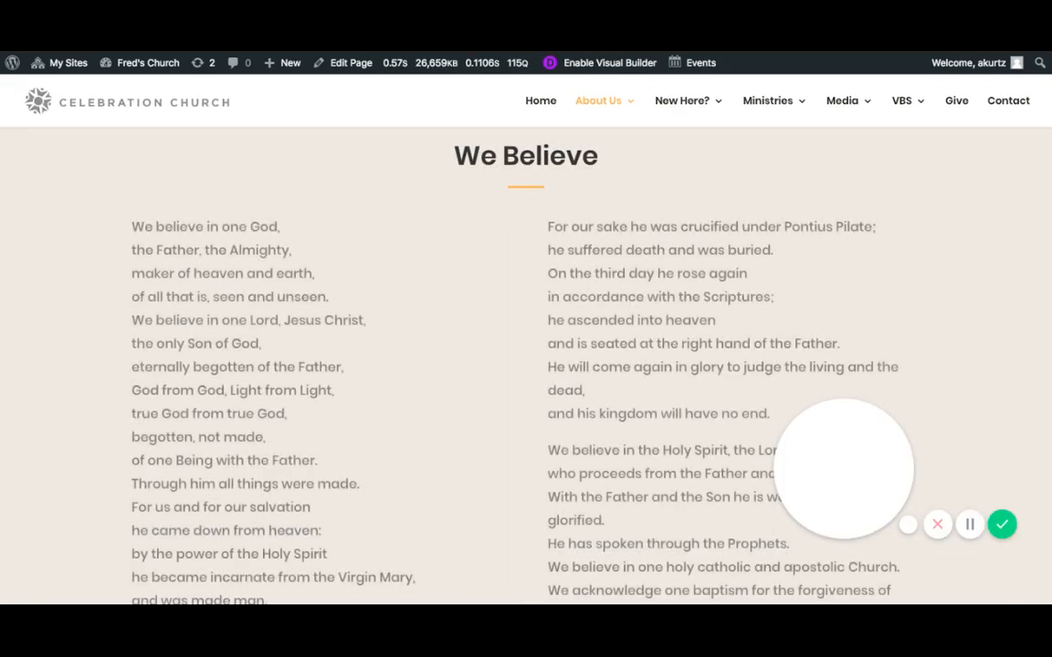
Examine the prayer request form and request list on the live About Us page, along with the surrounding We Believe section.
{"action": "scroll", "coordinate": [315, 301], "scroll_direction": "down", "scroll_amount": 5}
{"action": "scroll", "coordinate": [449, 367], "scroll_direction": "down", "scroll_amount": 2}
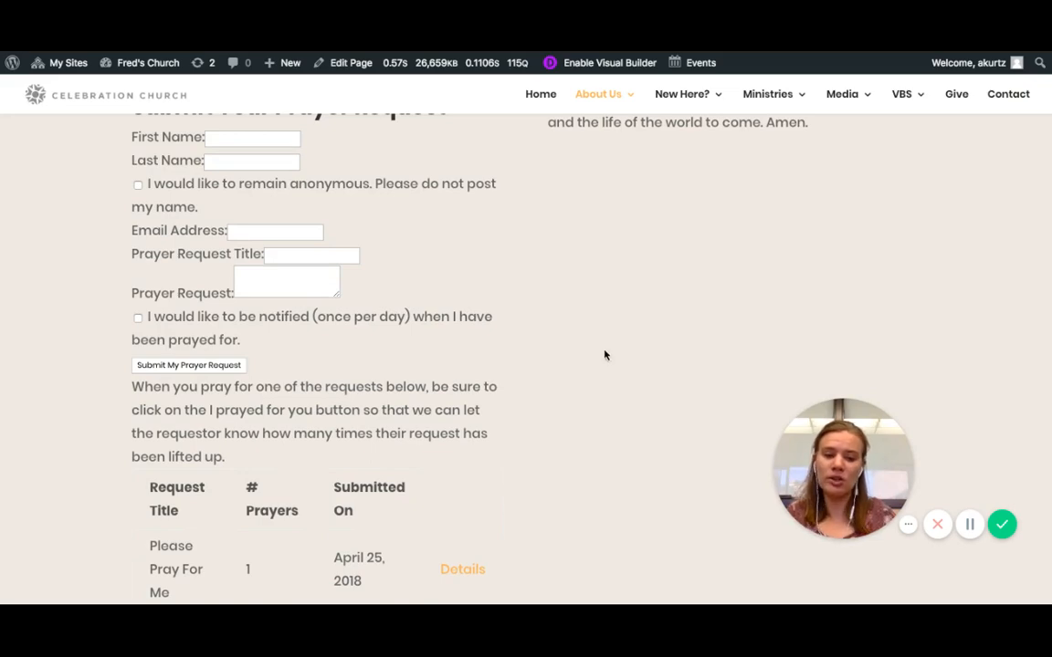
{"action": "scroll", "coordinate": [440, 360], "scroll_direction": "up", "scroll_amount": 15}
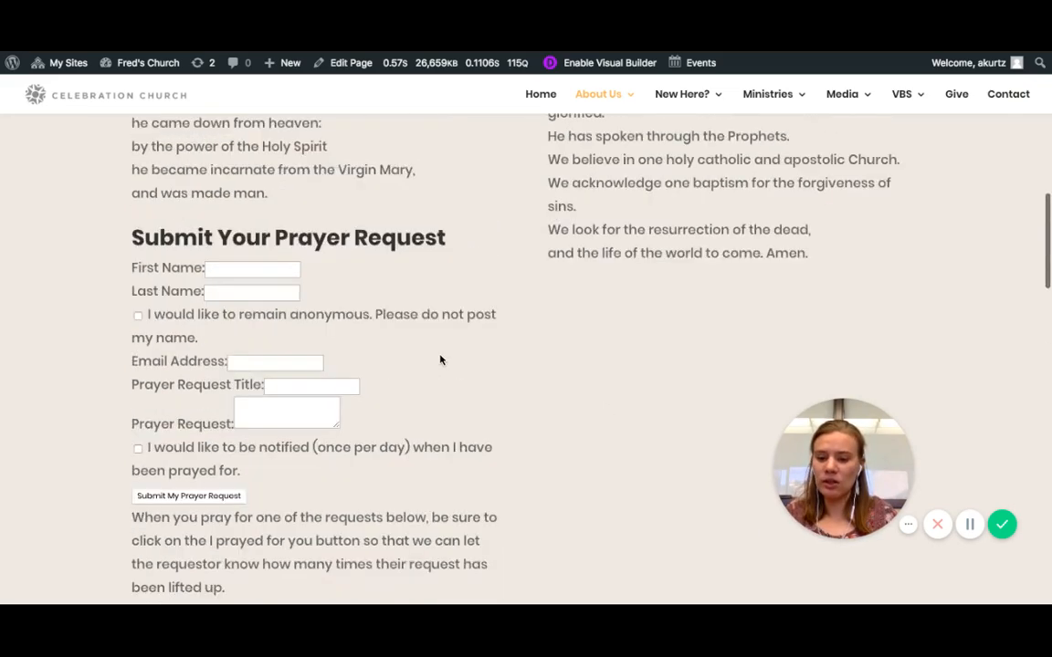
{"action": "scroll", "coordinate": [440, 359], "scroll_direction": "up", "scroll_amount": 1}
{"action": "scroll", "coordinate": [431, 363], "scroll_direction": "down", "scroll_amount": 2}
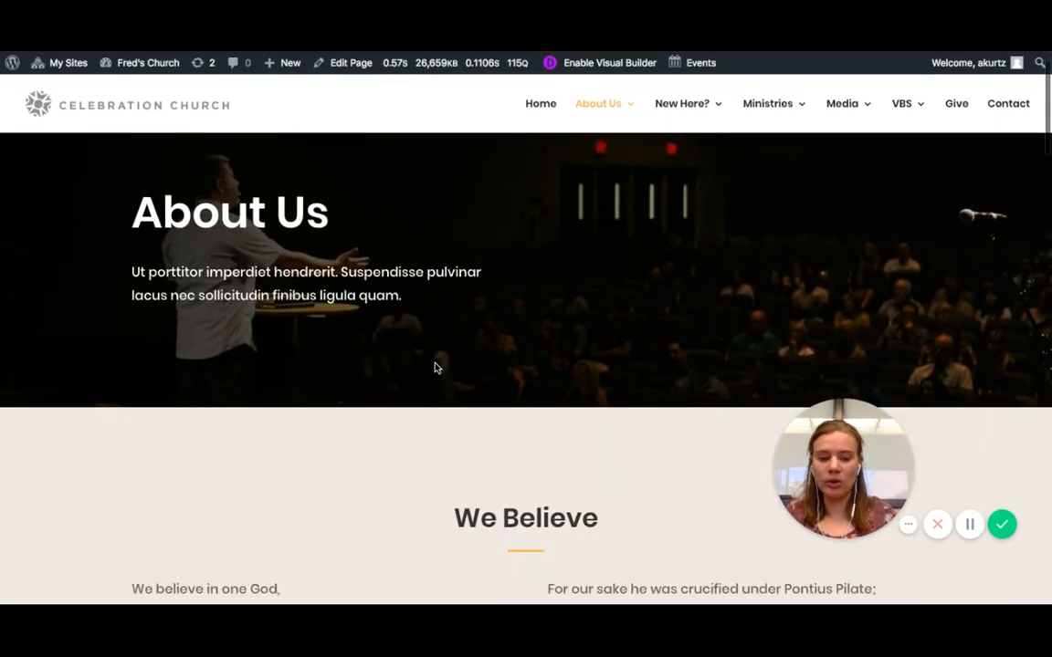
{"action": "scroll", "coordinate": [436, 367], "scroll_direction": "down", "scroll_amount": 3}
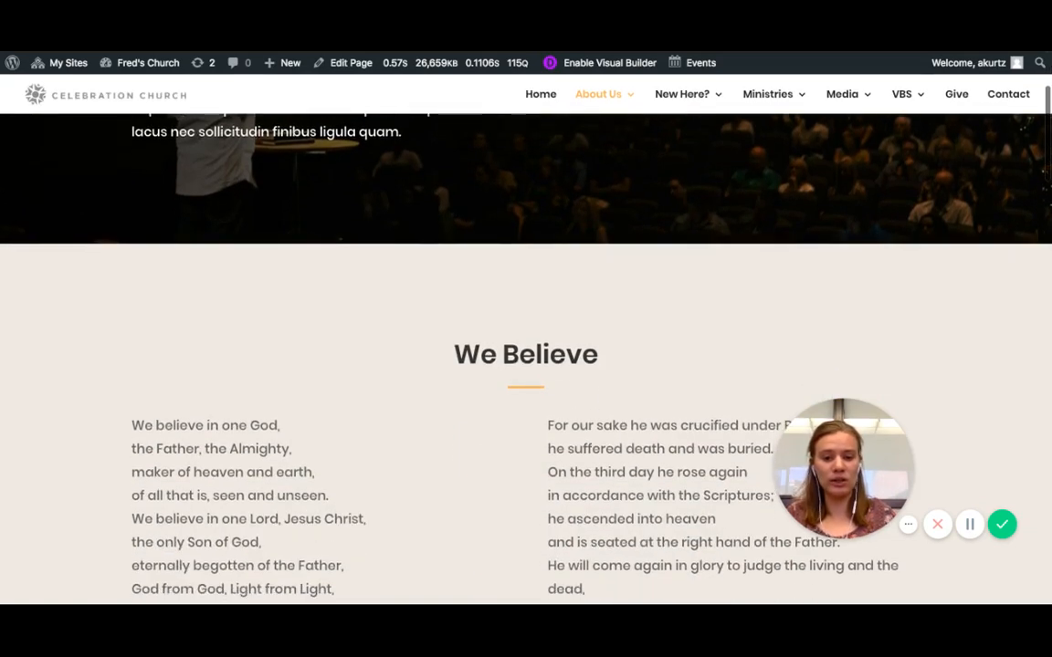
{"action": "scroll", "coordinate": [433, 371], "scroll_direction": "down", "scroll_amount": 2}
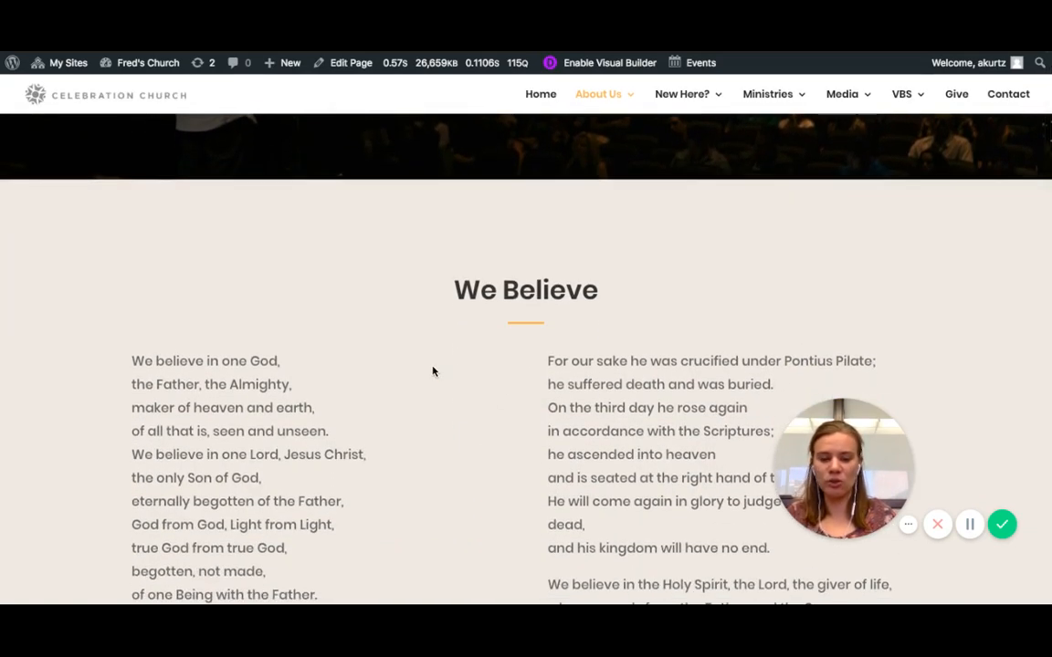
{"action": "scroll", "coordinate": [434, 371], "scroll_direction": "down", "scroll_amount": 1}
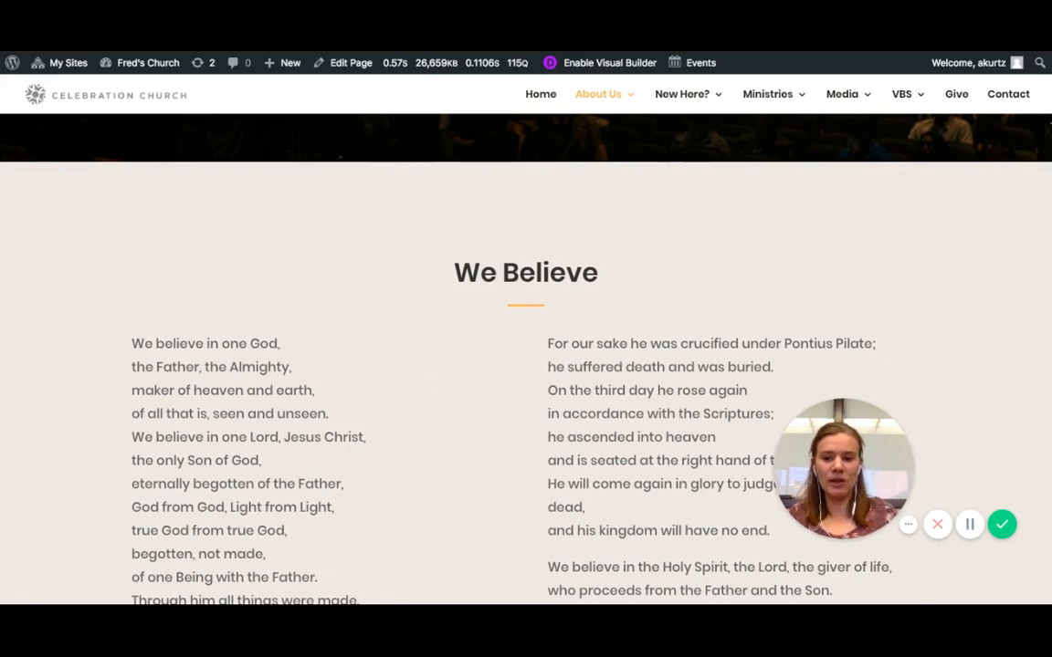